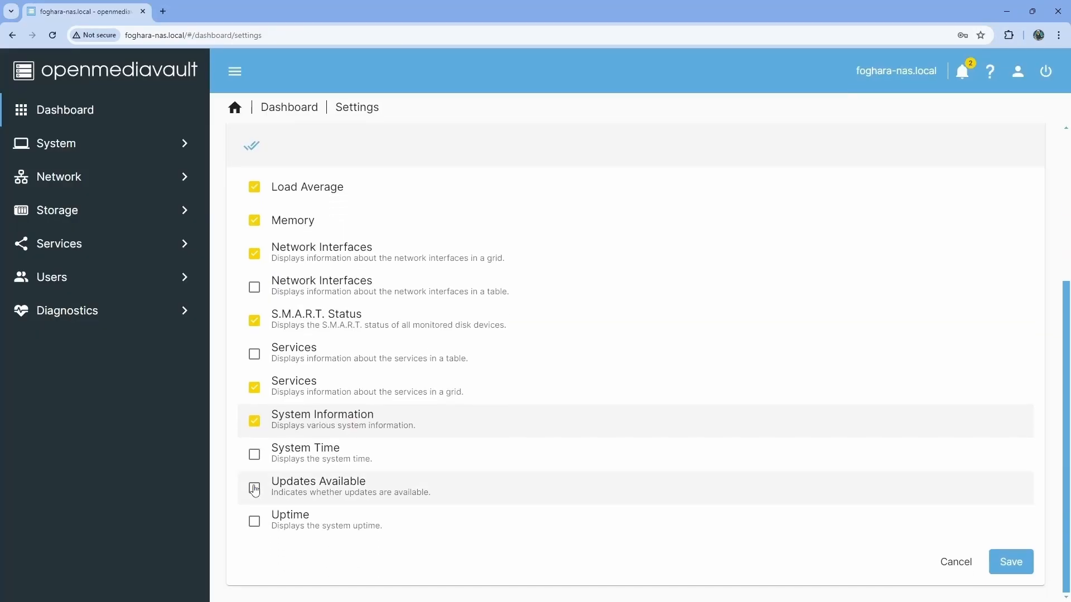
Tick the Updates Available checkbox in the Dashboard Settings widget list.
left_click(255, 489)
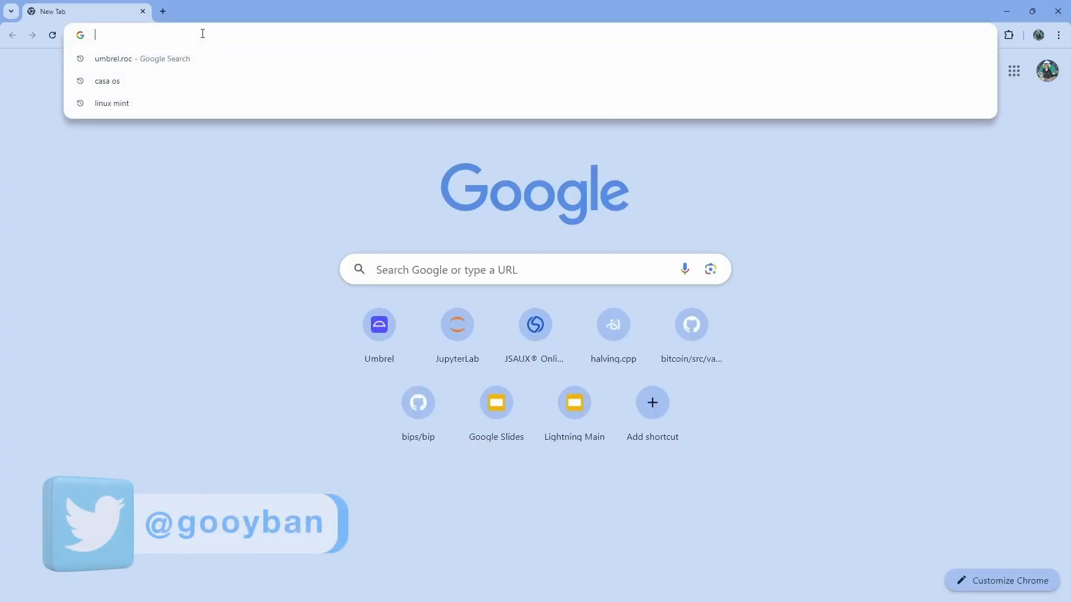
Load 192.168.8.221, then open foghara-nas.local in a new tab and close the older tab.
type("192.168.8.221")
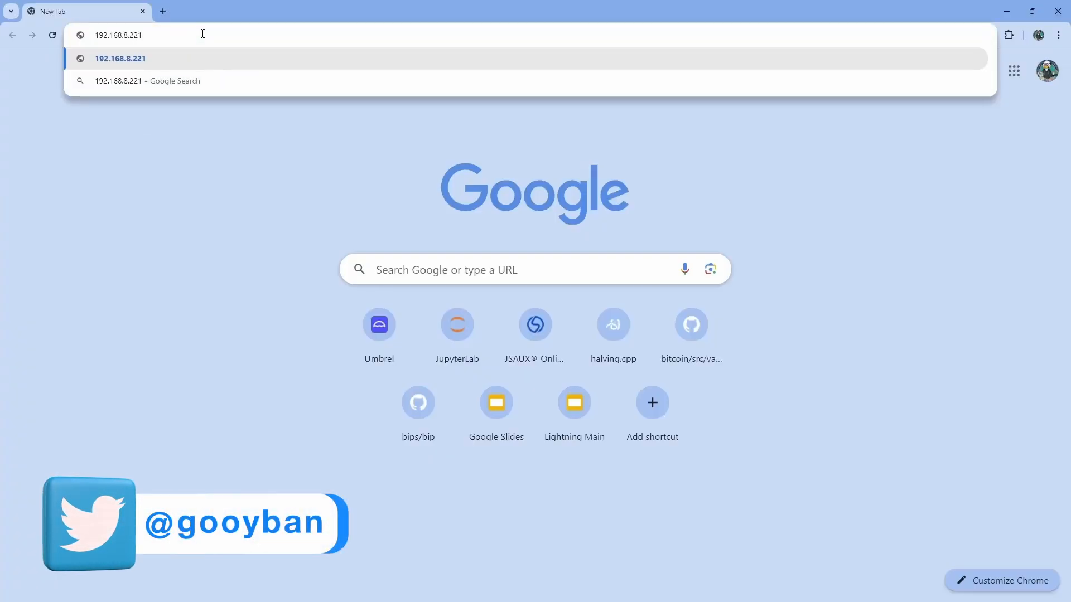
key("Return")
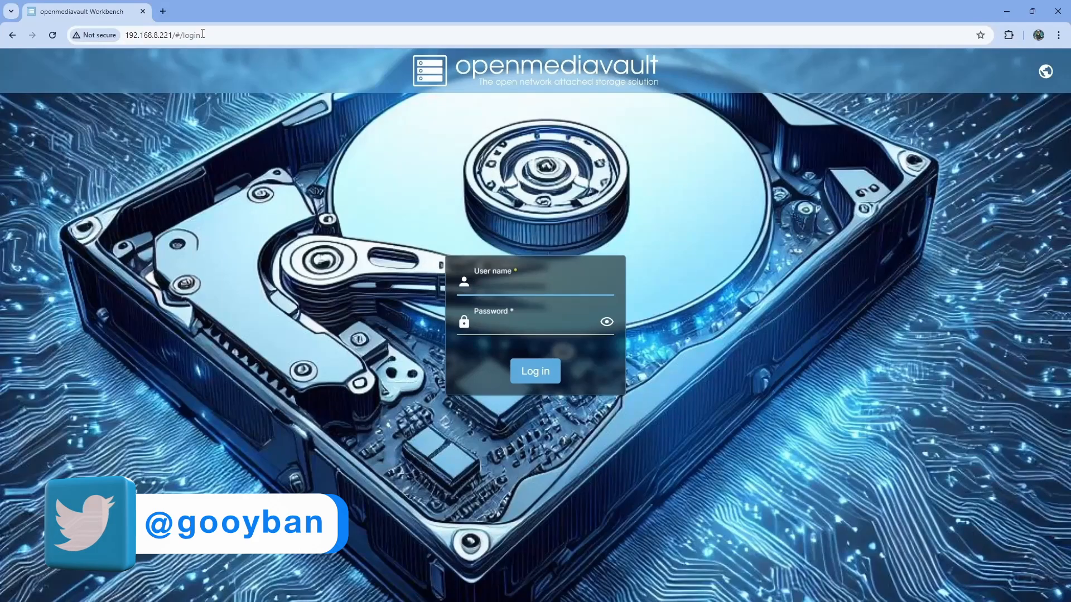
left_click(164, 14)
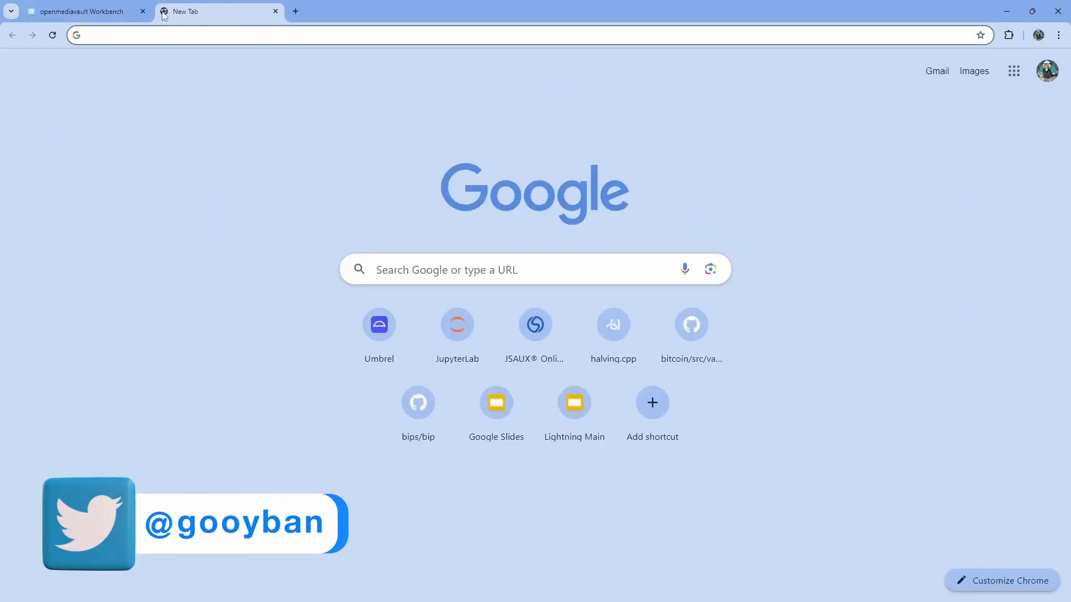
type("foghara-nas.local")
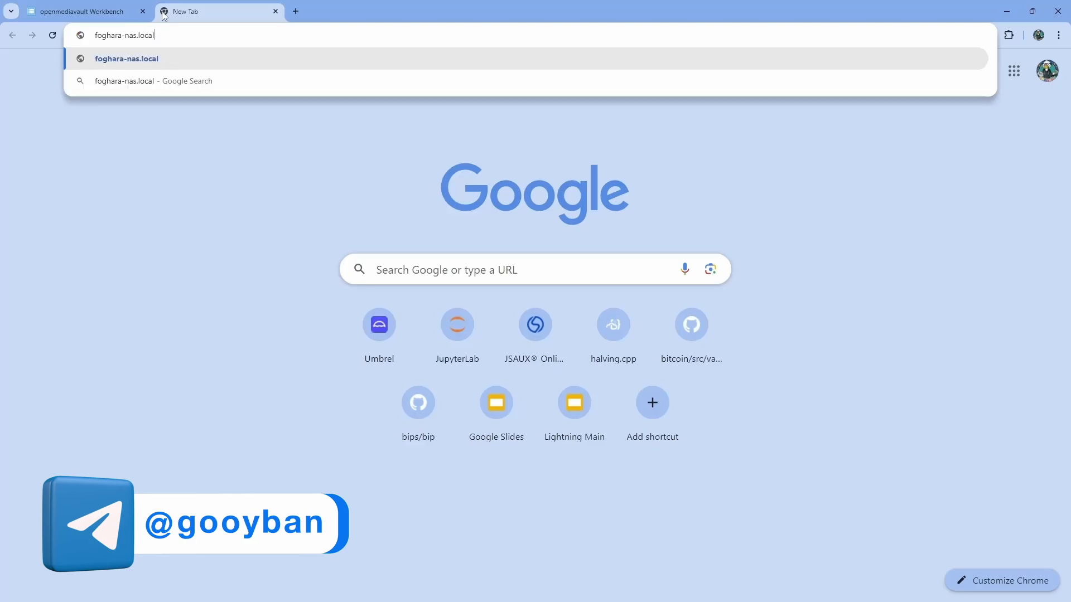
key("Return")
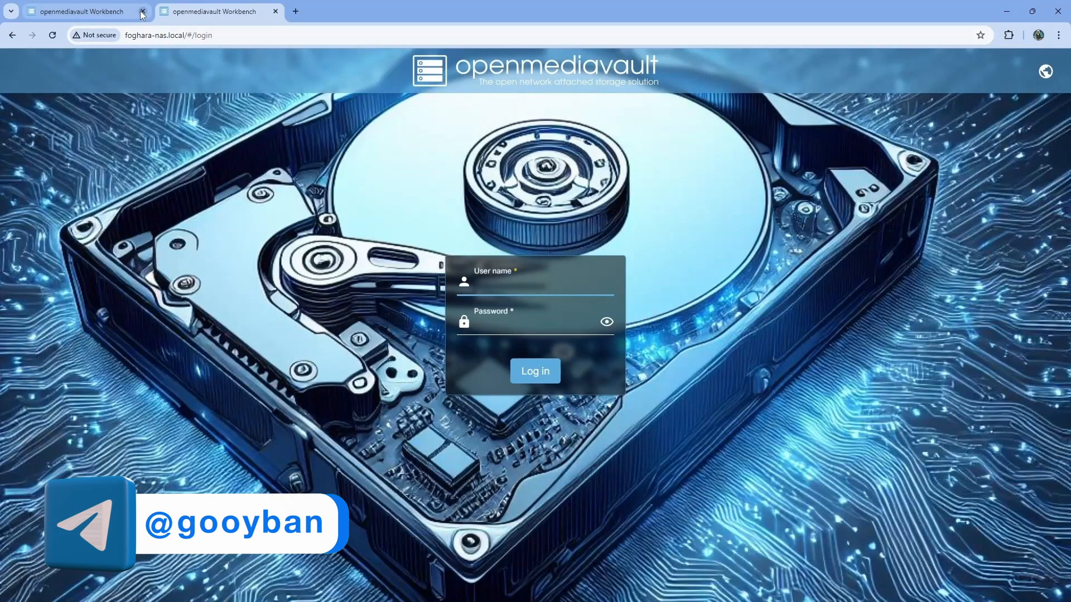
left_click(143, 11)
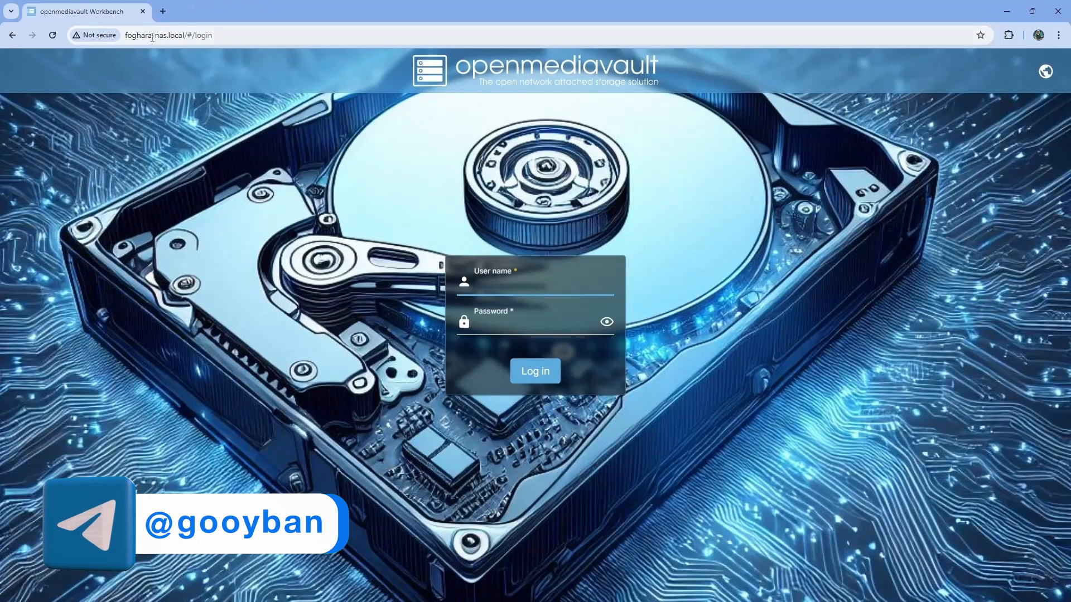
Sign in to openmediavault as admin with the administrator password.
type("admin")
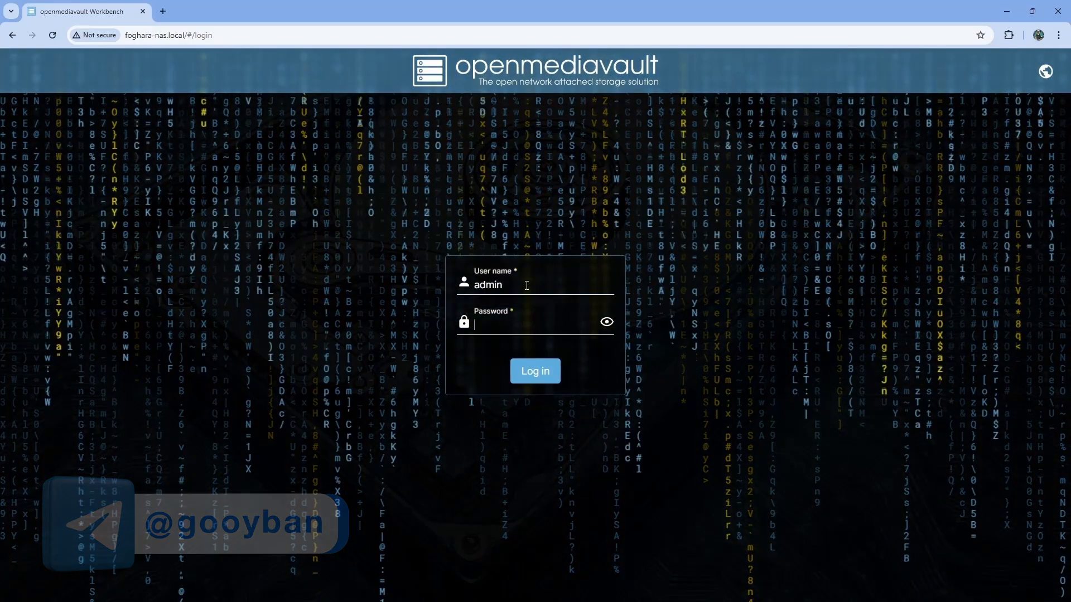
key("Tab")
type("*********")
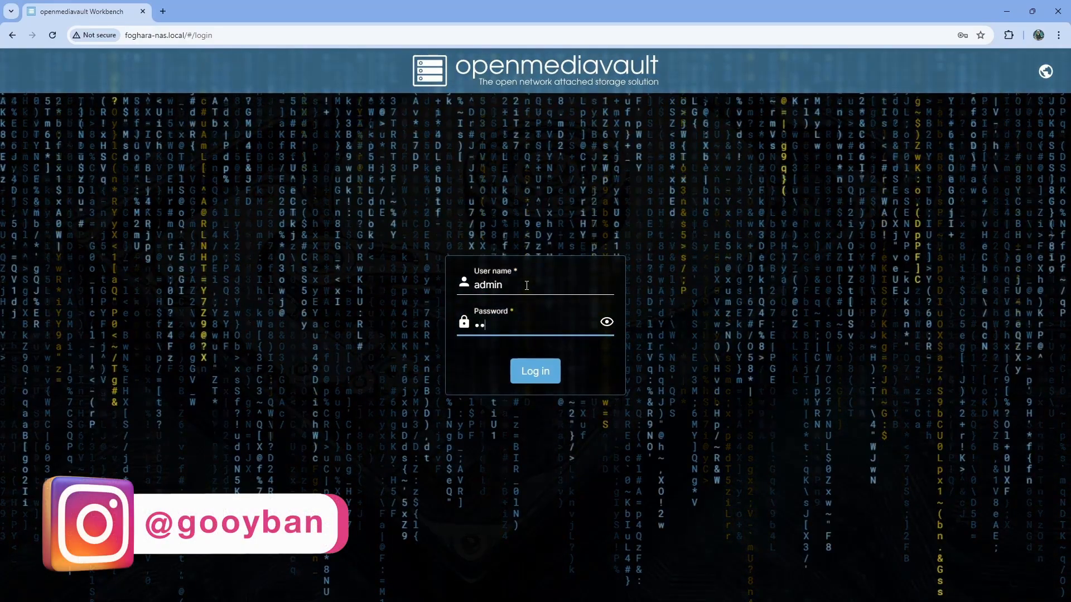
type("*****")
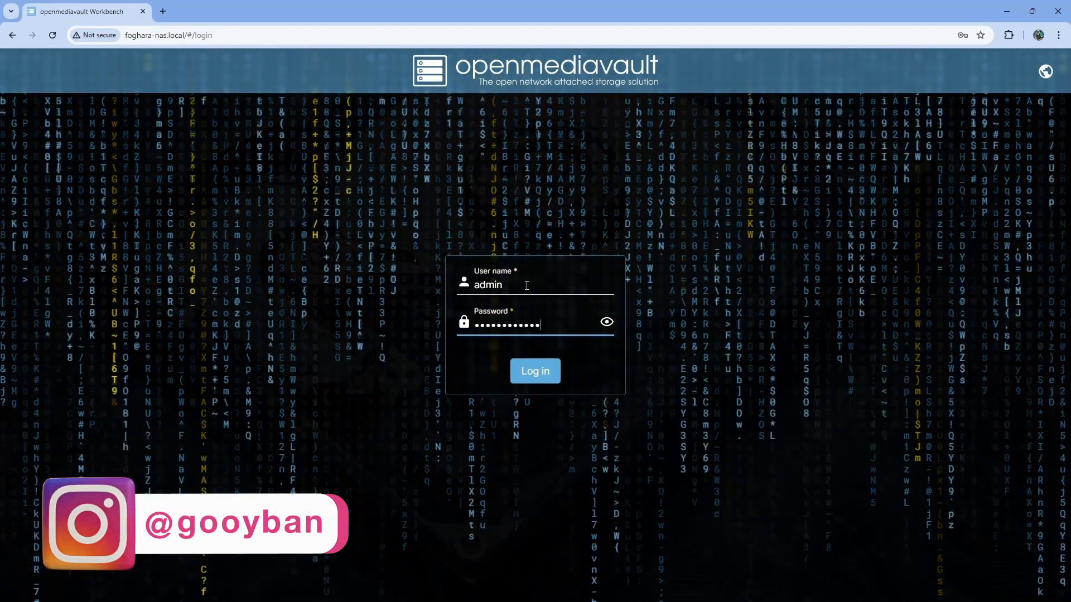
key("Return")
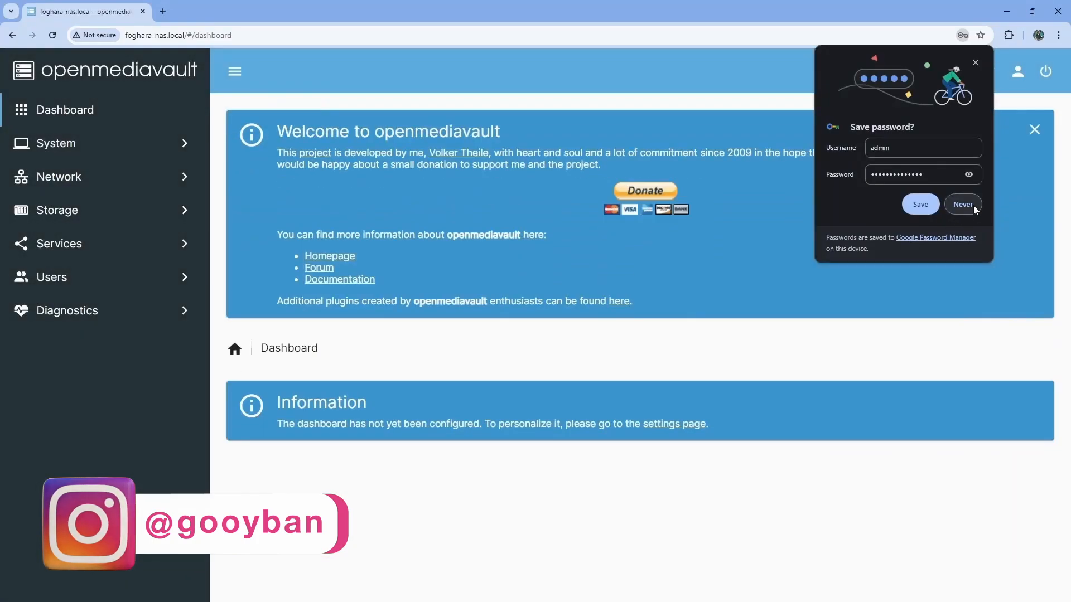
Skip Chrome's password saving, set a new admin password, close the welcome banner and open Dashboard.
left_click(963, 205)
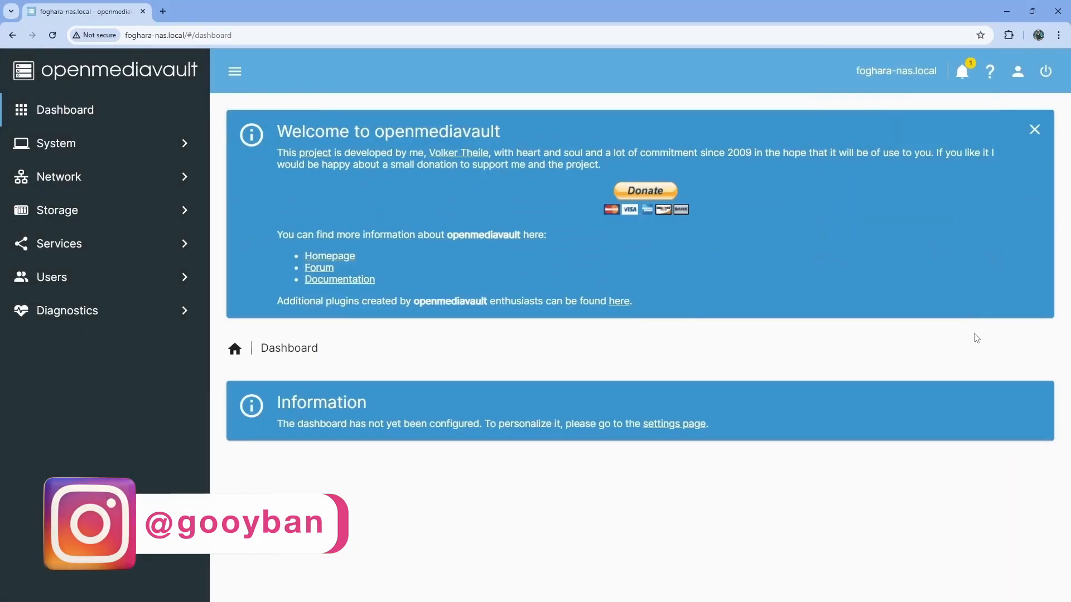
left_click(1032, 74)
left_click(969, 140)
left_click(409, 410)
type("••")
left_click(383, 452)
left_click(1018, 496)
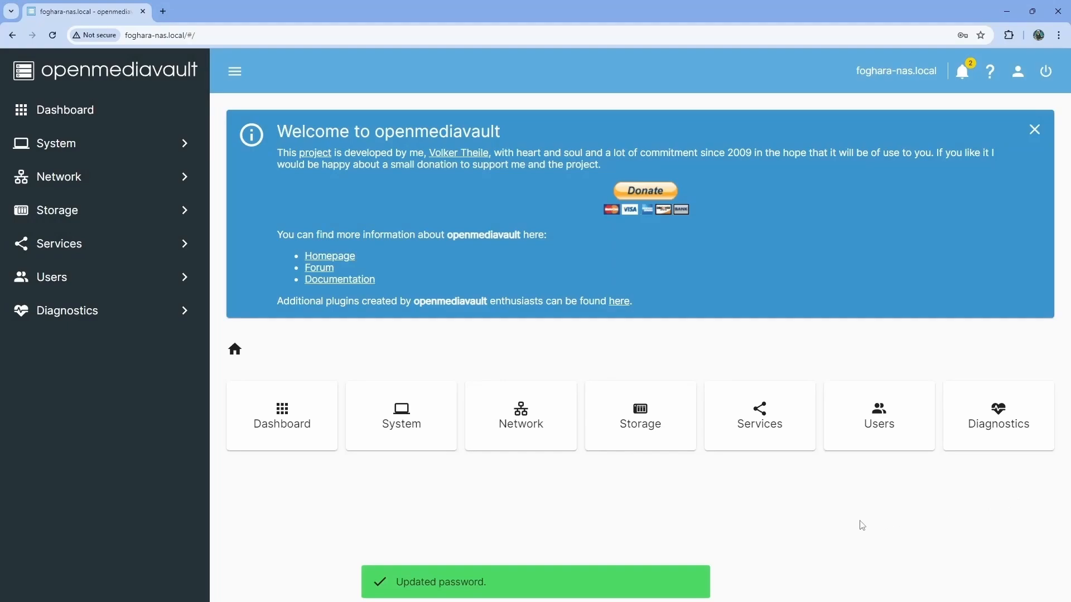
left_click(1036, 133)
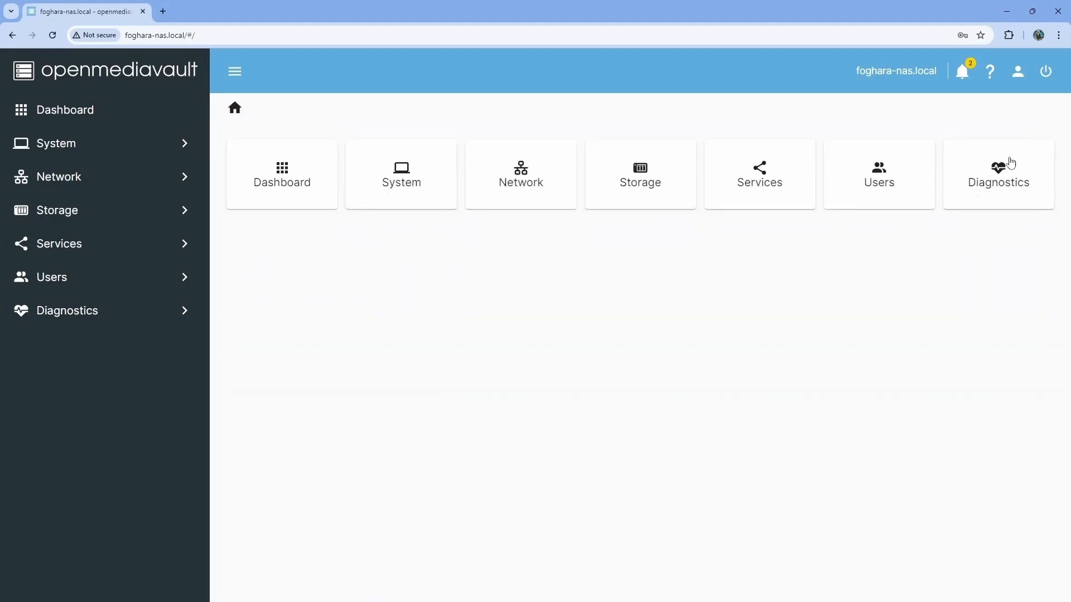
left_click(306, 191)
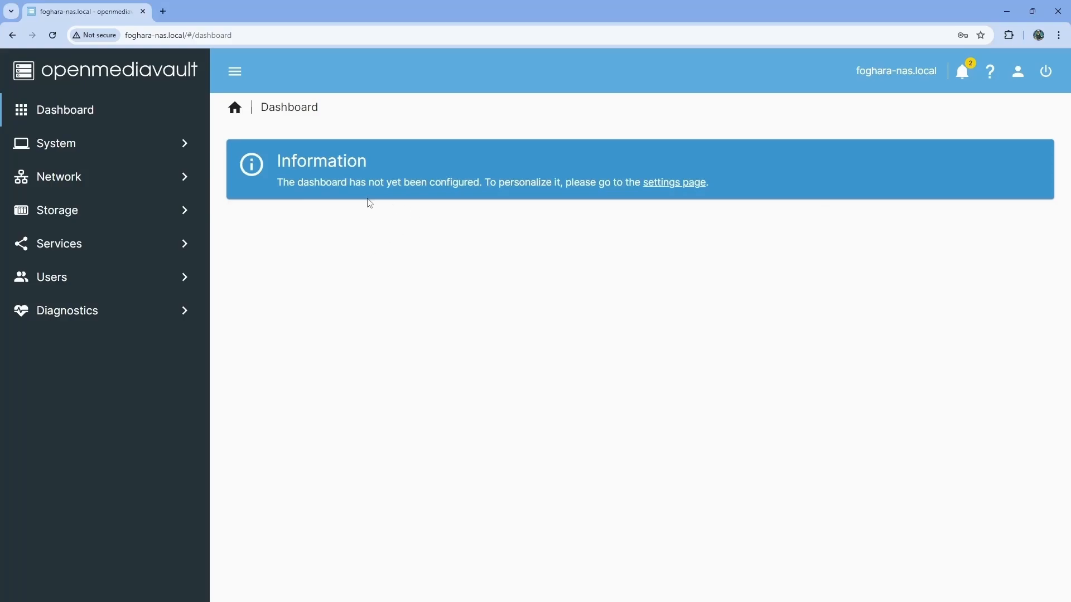
Enable the CPU, CPU Utilization, Disk Temperatures, grid File Systems, Load Average and Memory widgets.
left_click(683, 189)
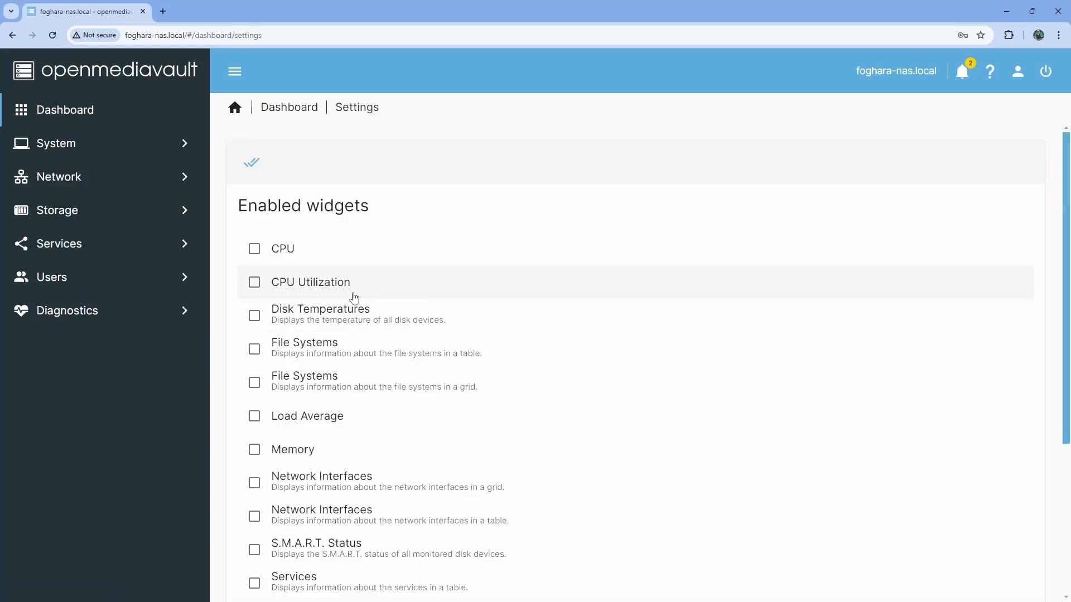
left_click(255, 254)
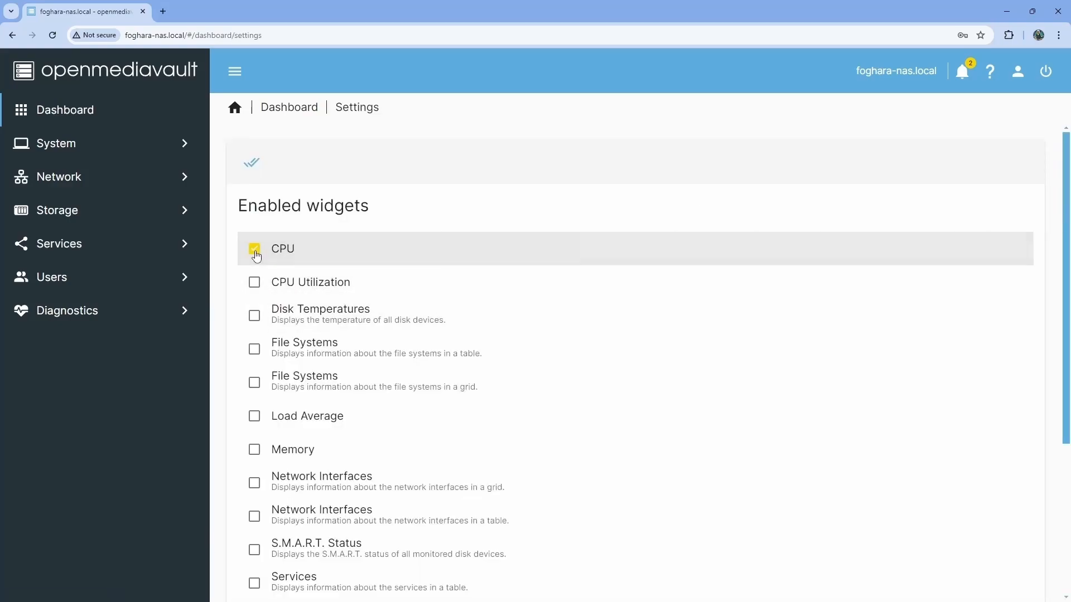
left_click(253, 285)
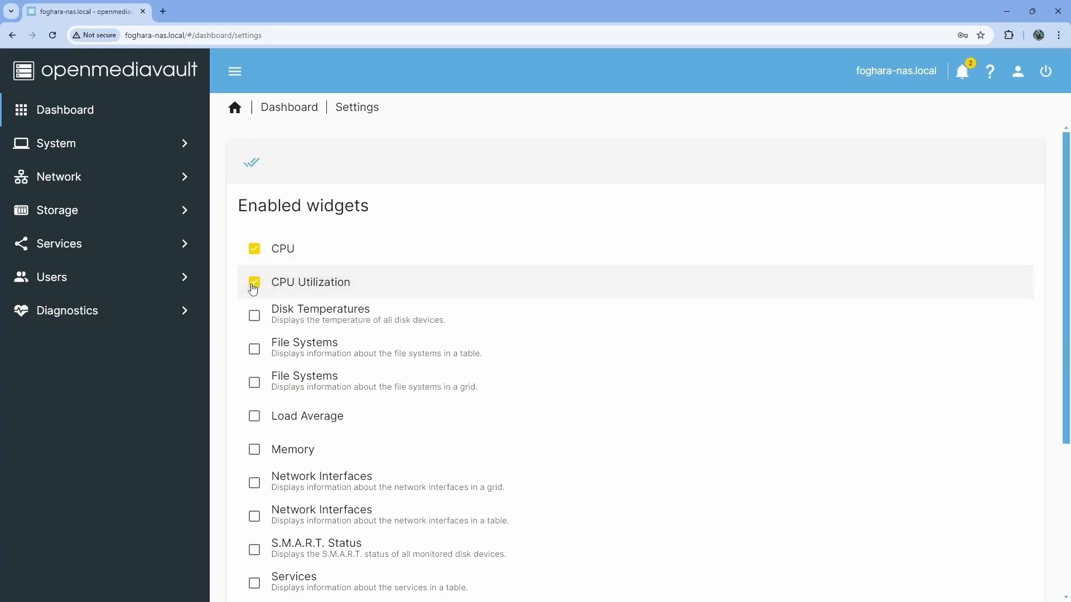
left_click(255, 318)
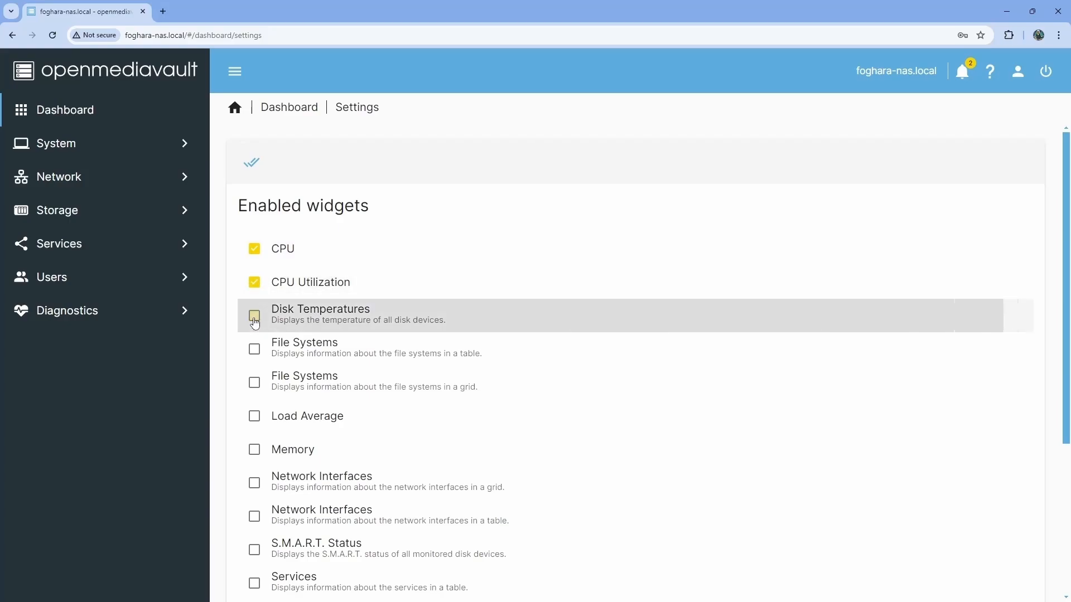
left_click(254, 385)
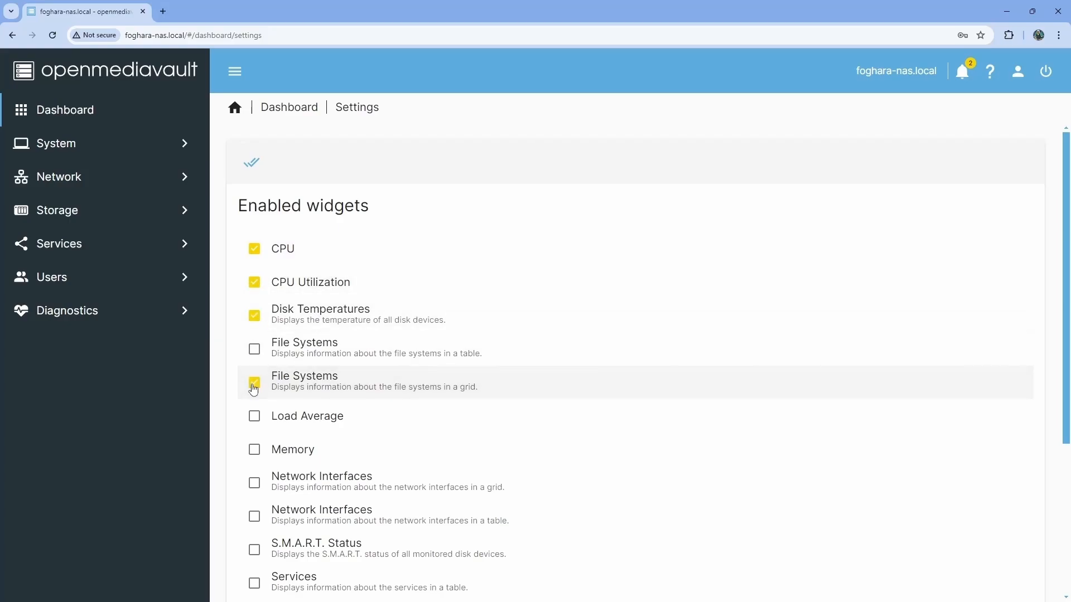
left_click(254, 417)
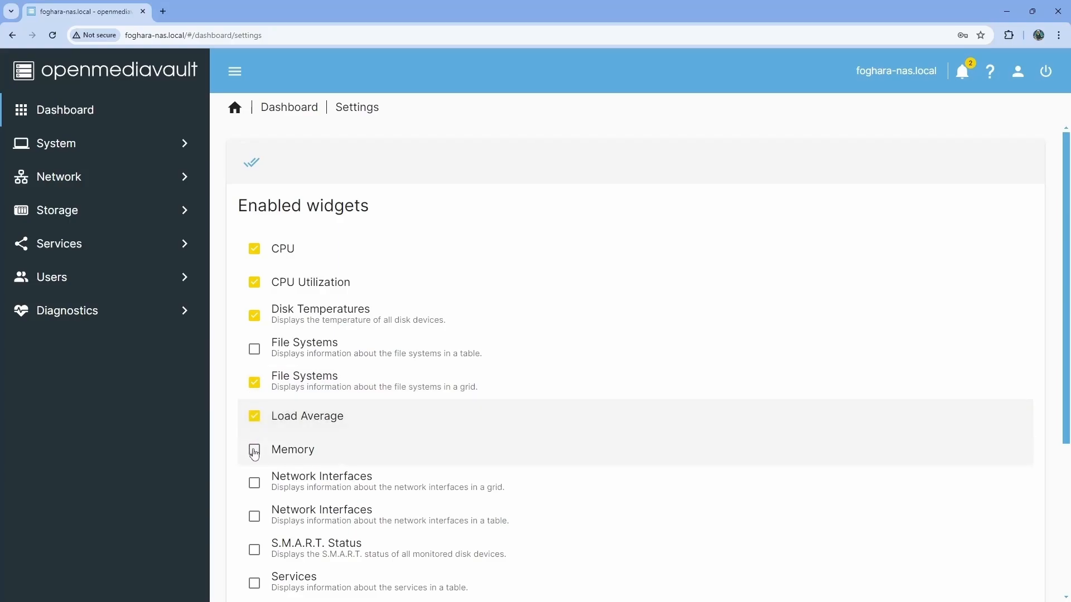
left_click(254, 450)
Enable grid Network Interfaces, S.M.A.R.T., grid Services, System Information, Updates Available and Uptime, then save.
scroll(602, 430, "down", 2)
left_click(255, 372)
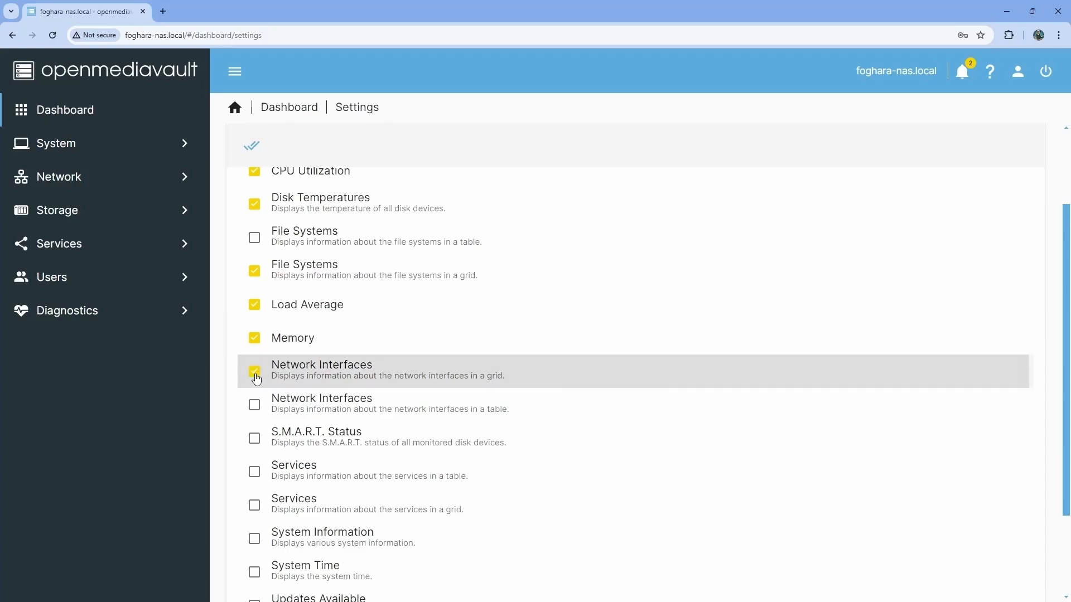
left_click(254, 440)
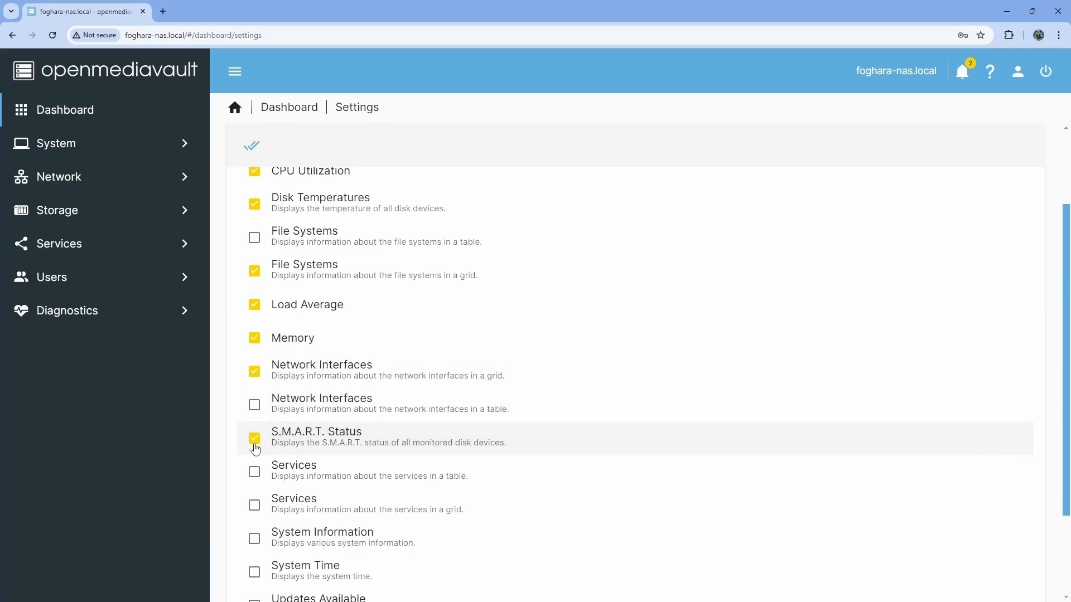
left_click(254, 472)
scroll(255, 472, "down", 1)
left_click(254, 416)
left_click(254, 449)
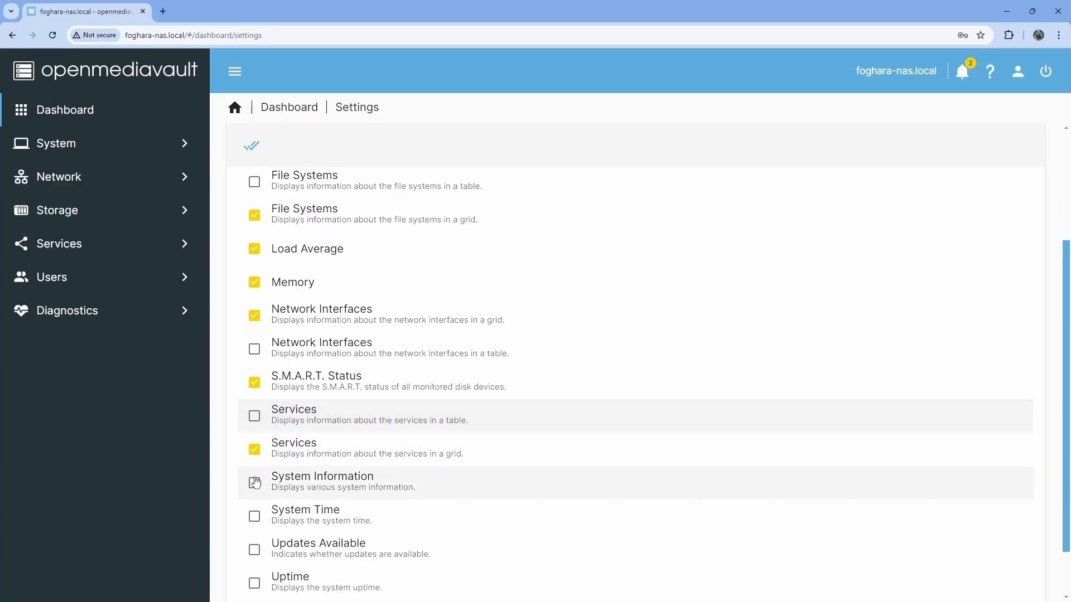
left_click(254, 486)
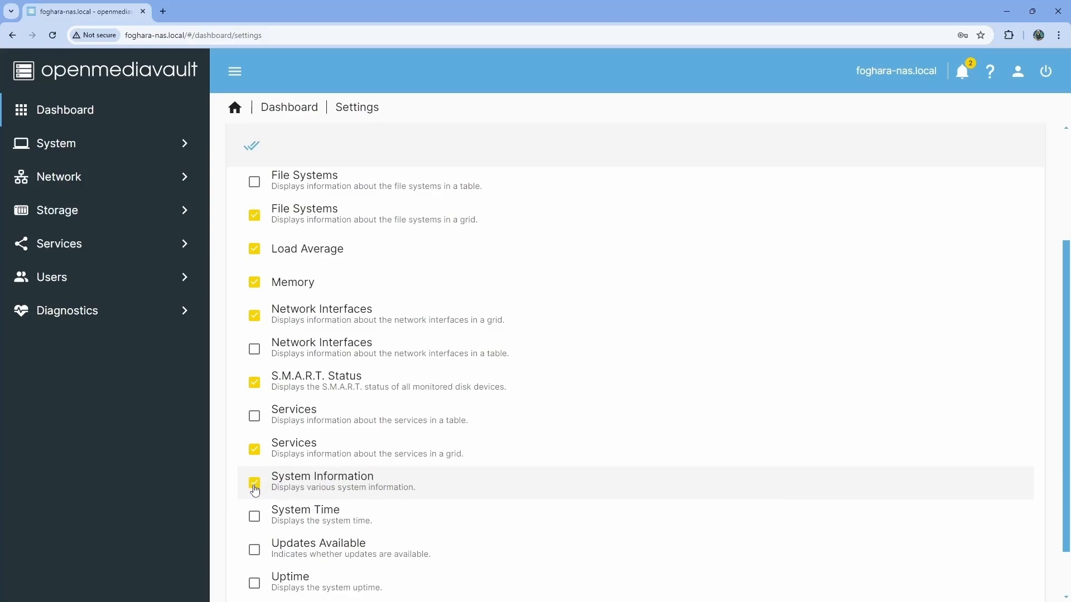
scroll(255, 489, "down", 1)
left_click(254, 489)
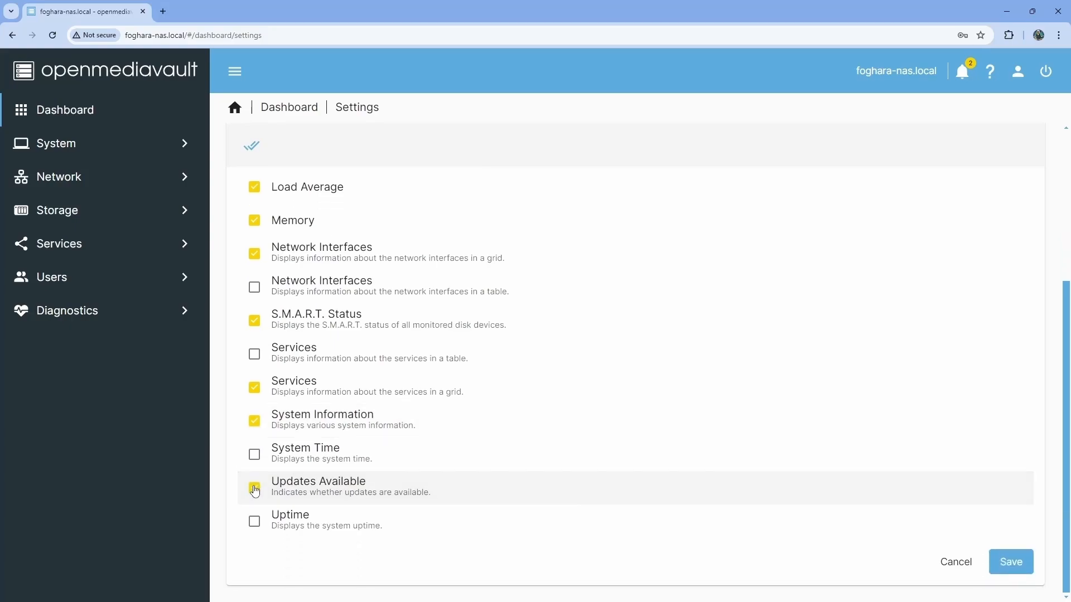
left_click(254, 522)
left_click(1010, 563)
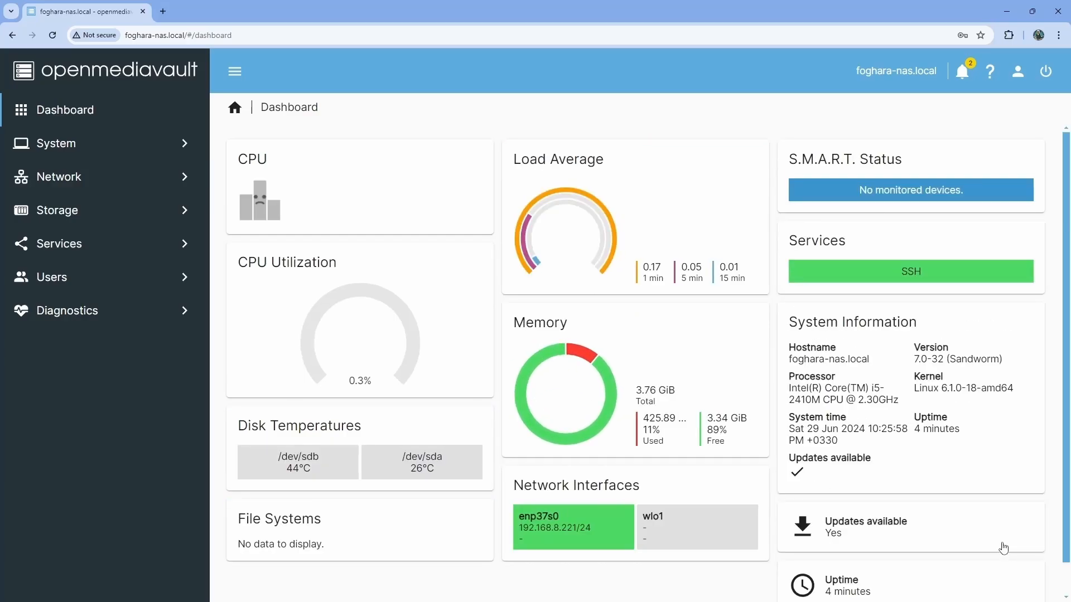
Scroll through the dashboard's live readings and bring up the user account menu.
scroll(1004, 549, "down", 1)
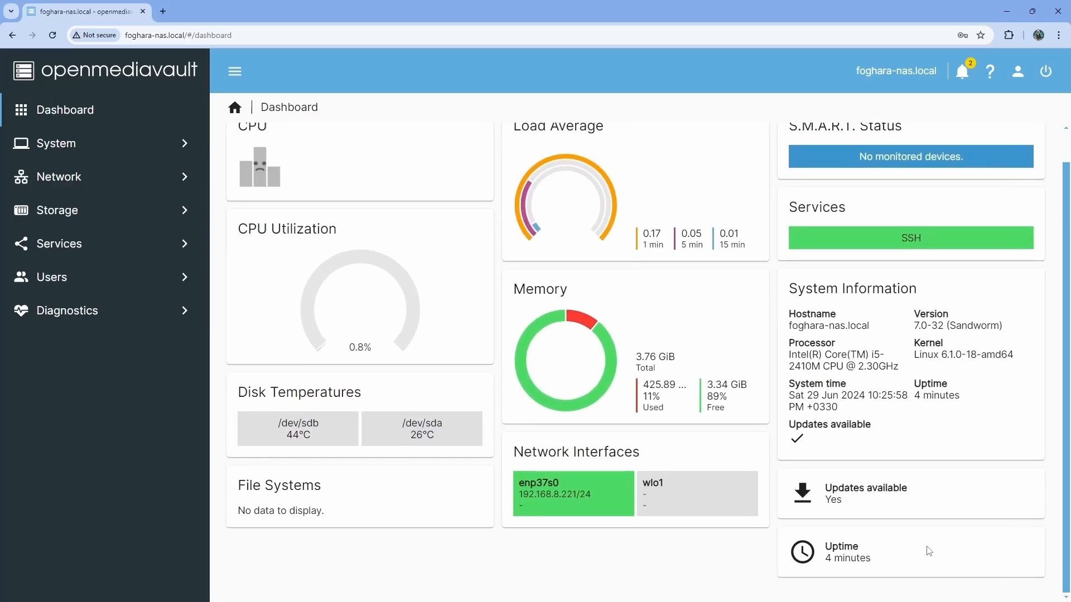
scroll(964, 534, "up", 1)
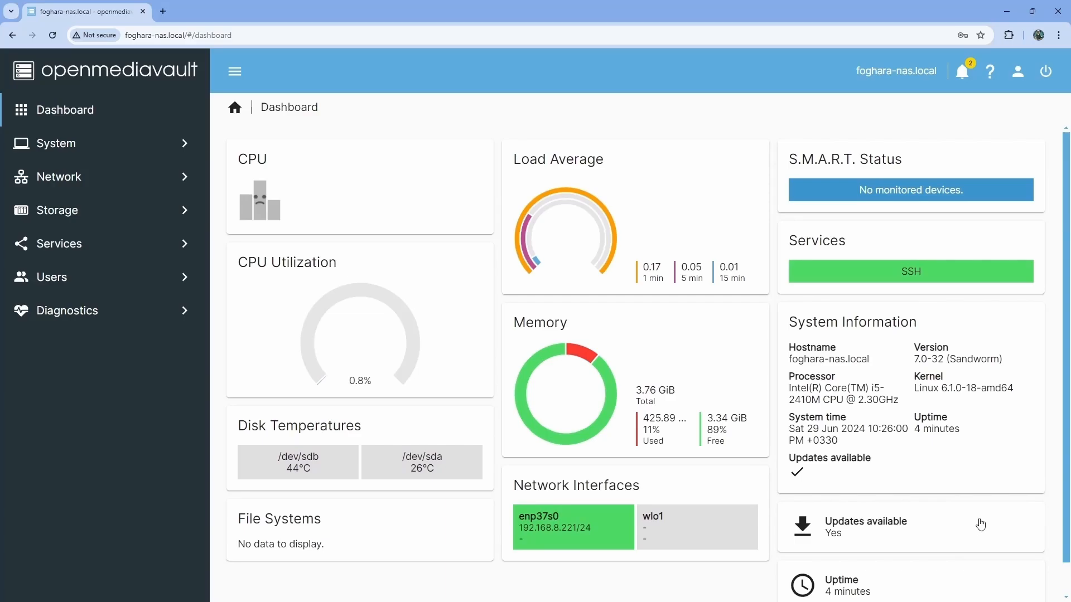
left_click(1019, 69)
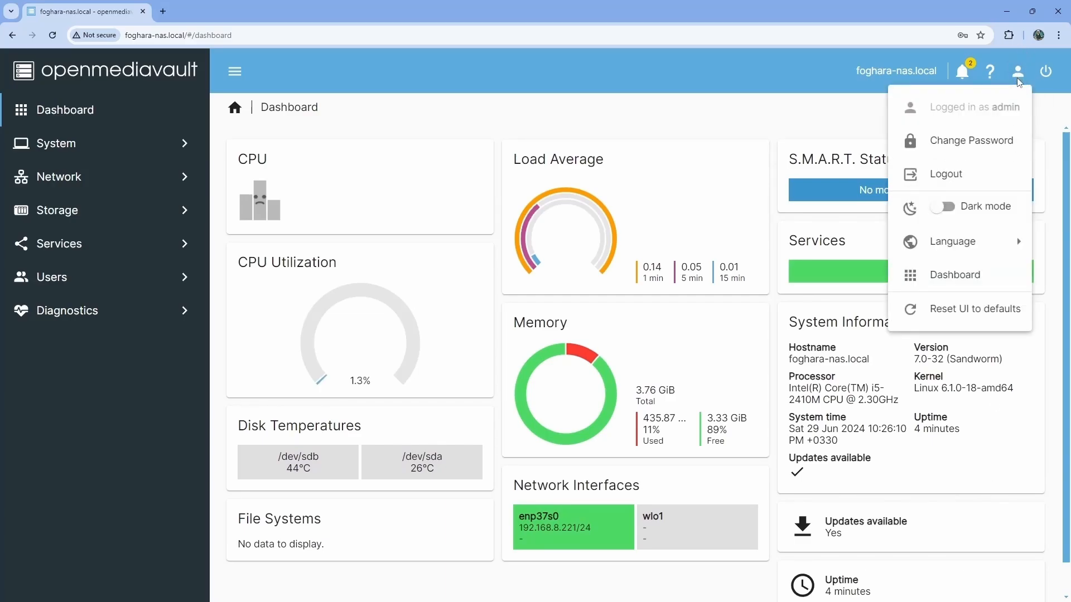
Untick the Uptime widget in the dashboard widget settings and save the selection.
left_click(943, 273)
scroll(772, 444, "down", 4)
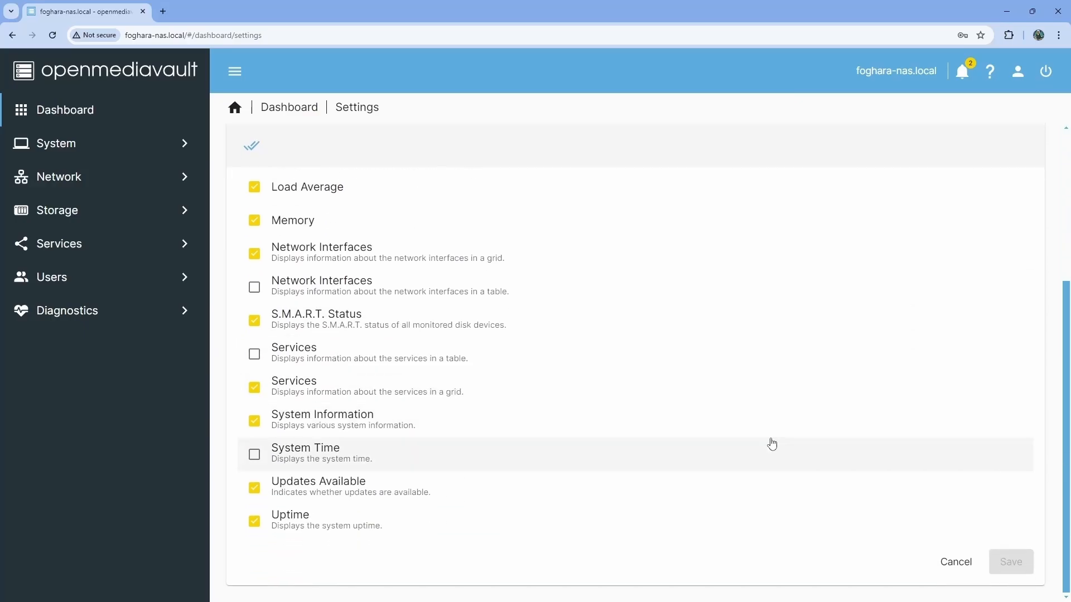
left_click(253, 523)
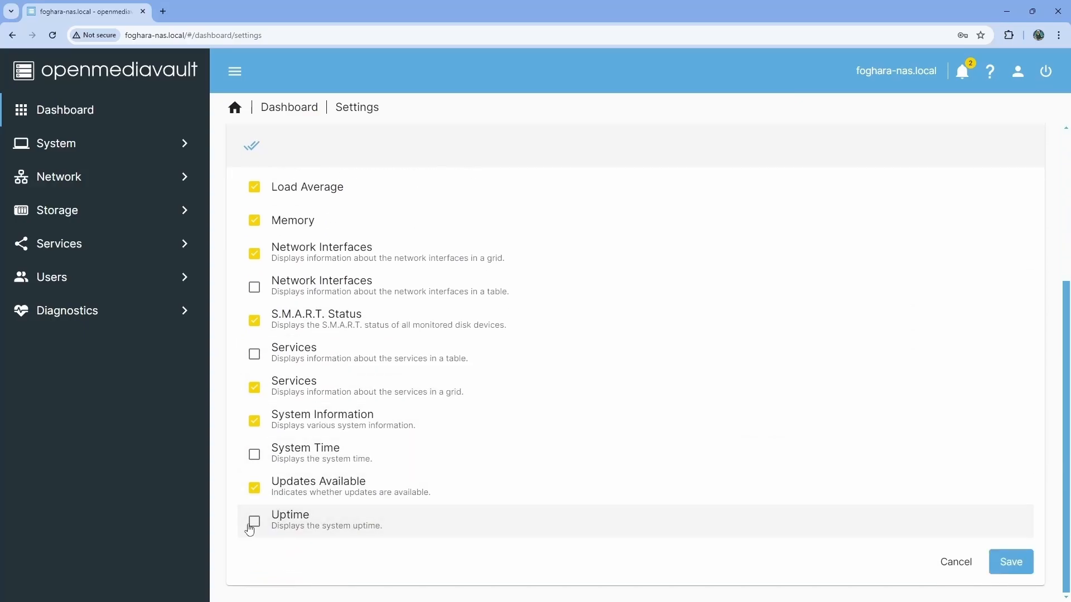
left_click(1011, 563)
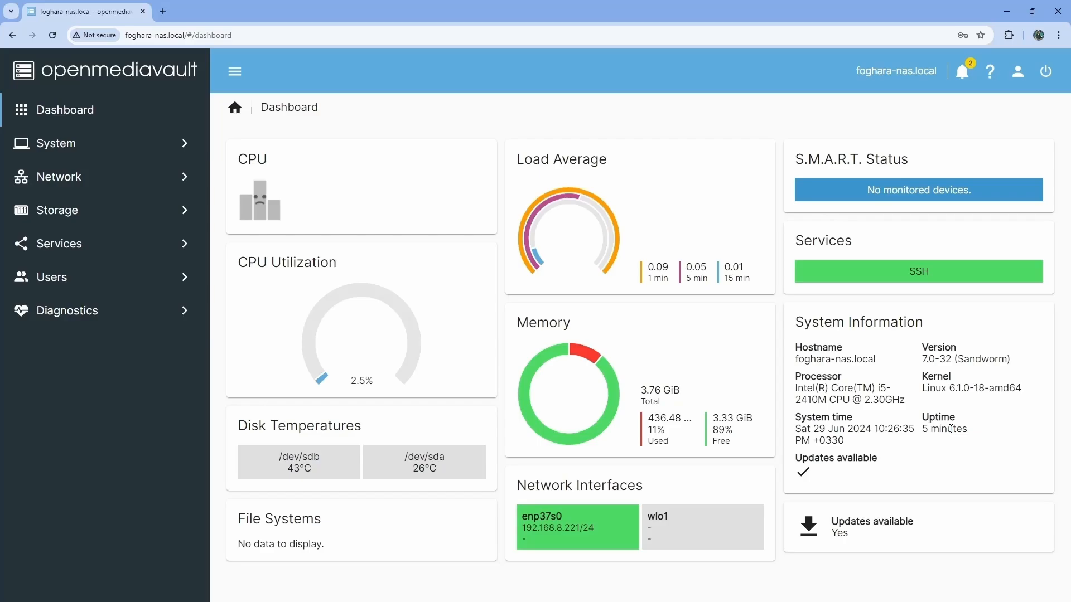
left_click(186, 144)
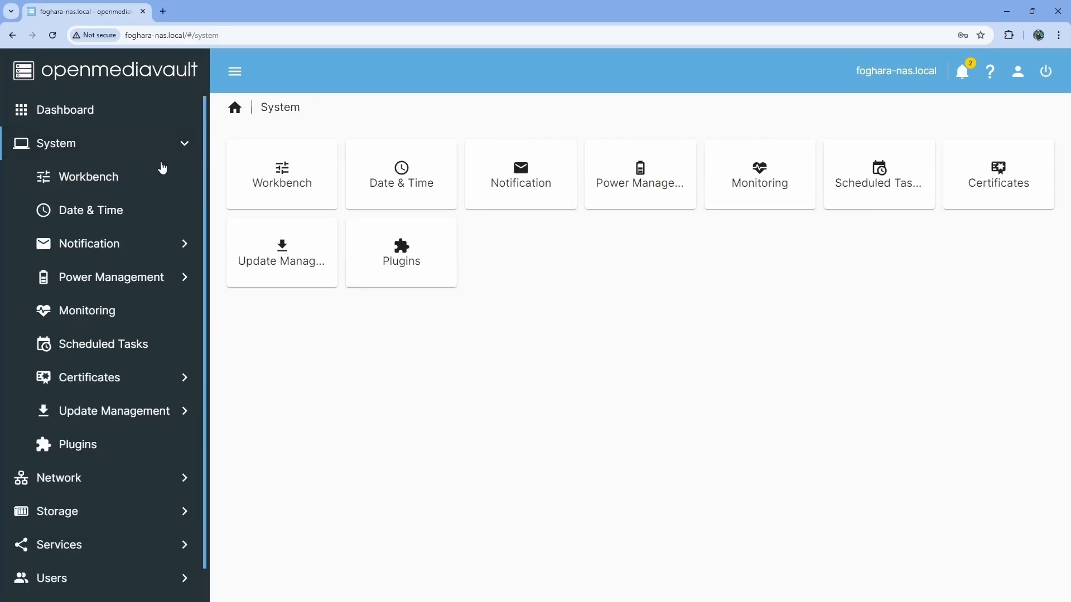
left_click(100, 222)
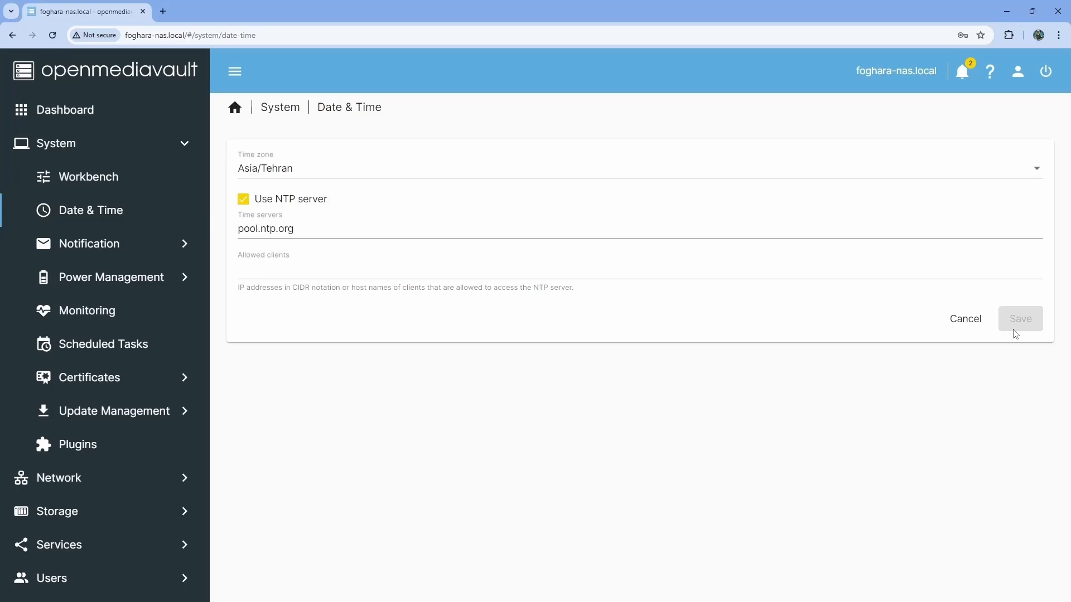
left_click(48, 116)
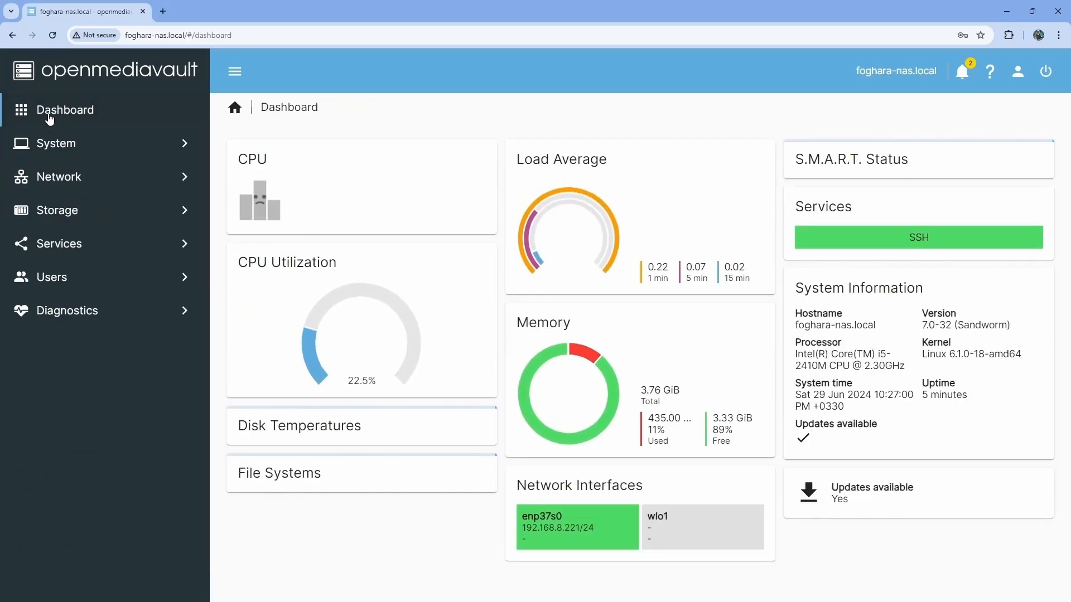
From the Updates available card, install all 59 package updates, confirming the upgrade warning.
left_click(866, 498)
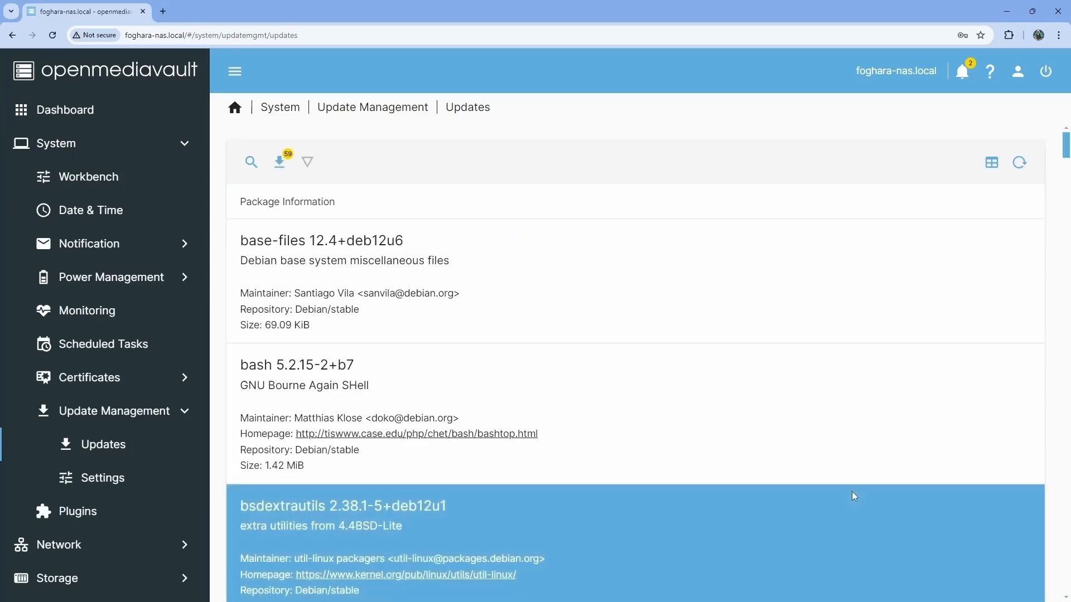
scroll(612, 285, "down", 6)
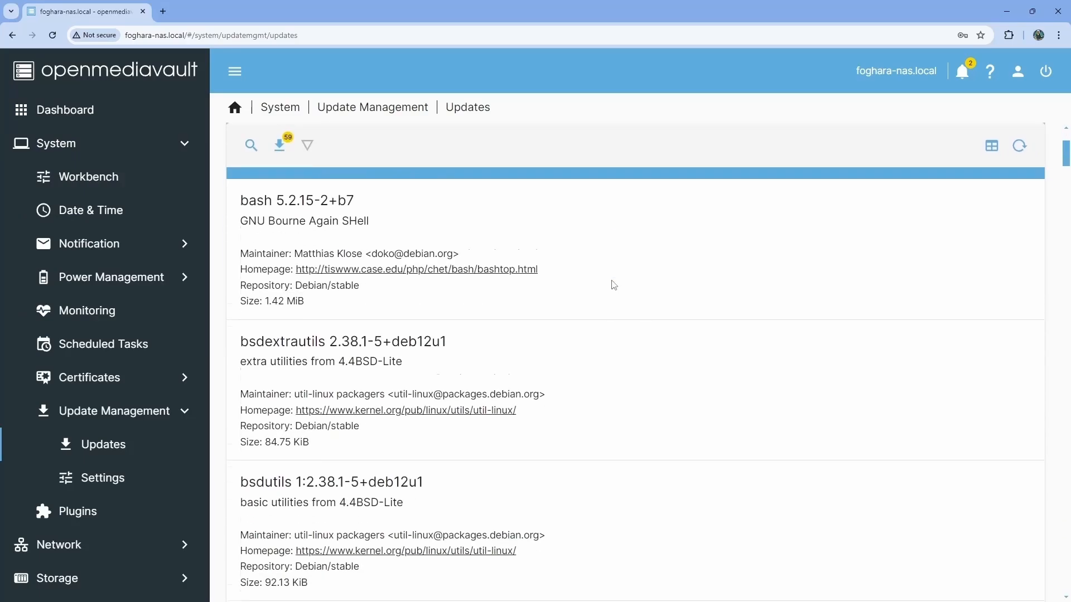
scroll(613, 285, "up", 6)
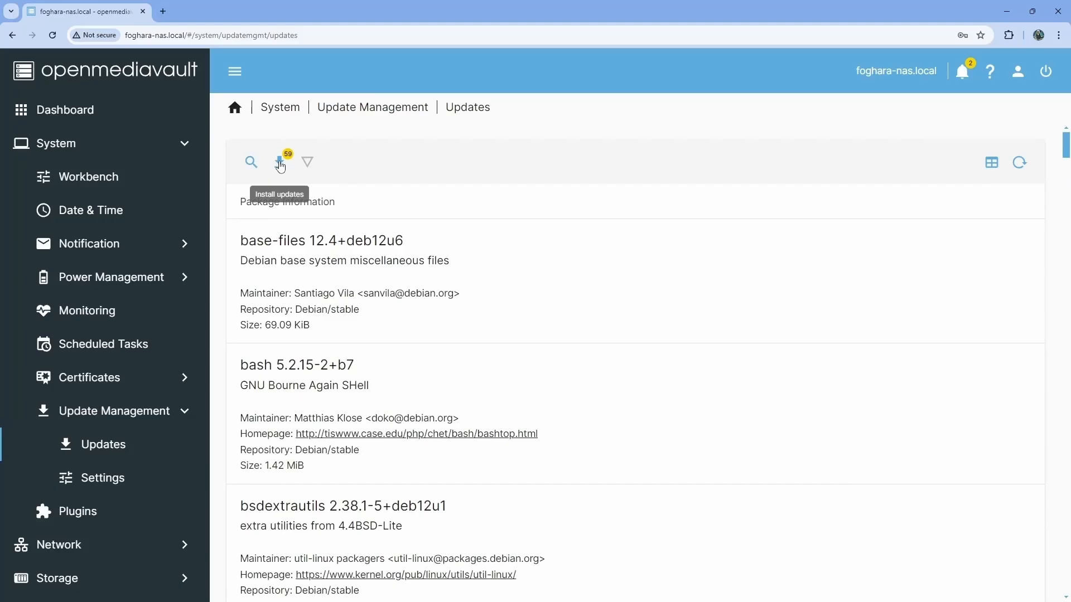
left_click(280, 163)
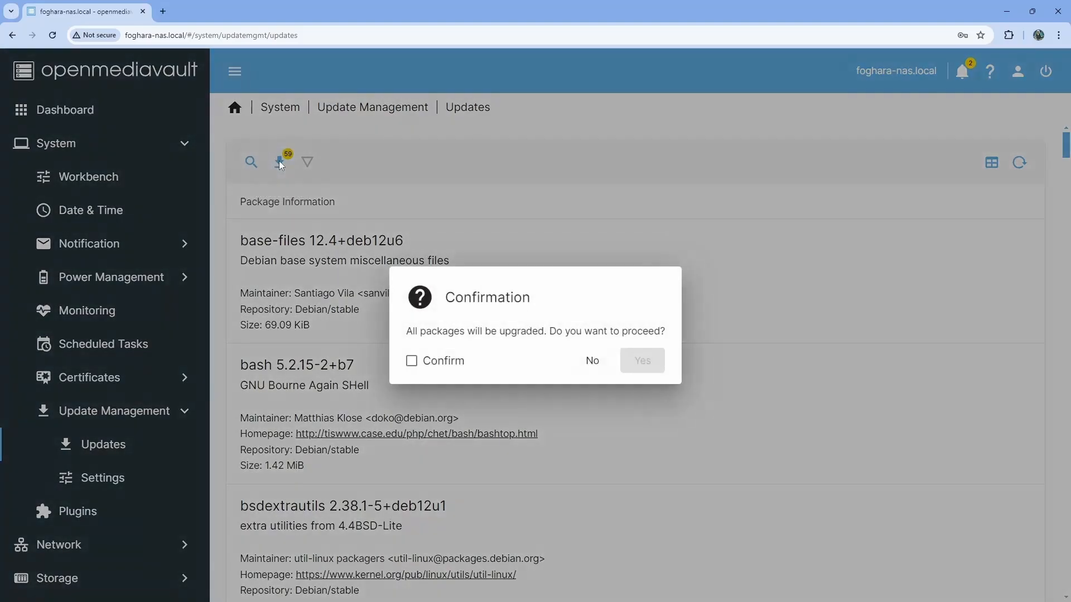
left_click(412, 361)
left_click(642, 362)
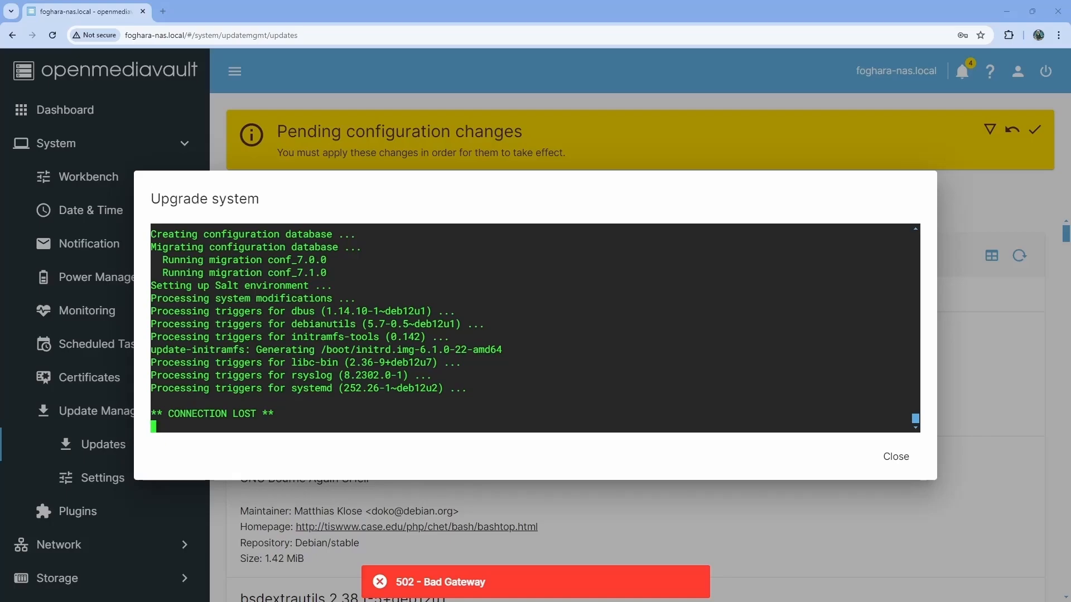
Close the finished upgrade log and apply the pending configuration changes.
left_click(898, 457)
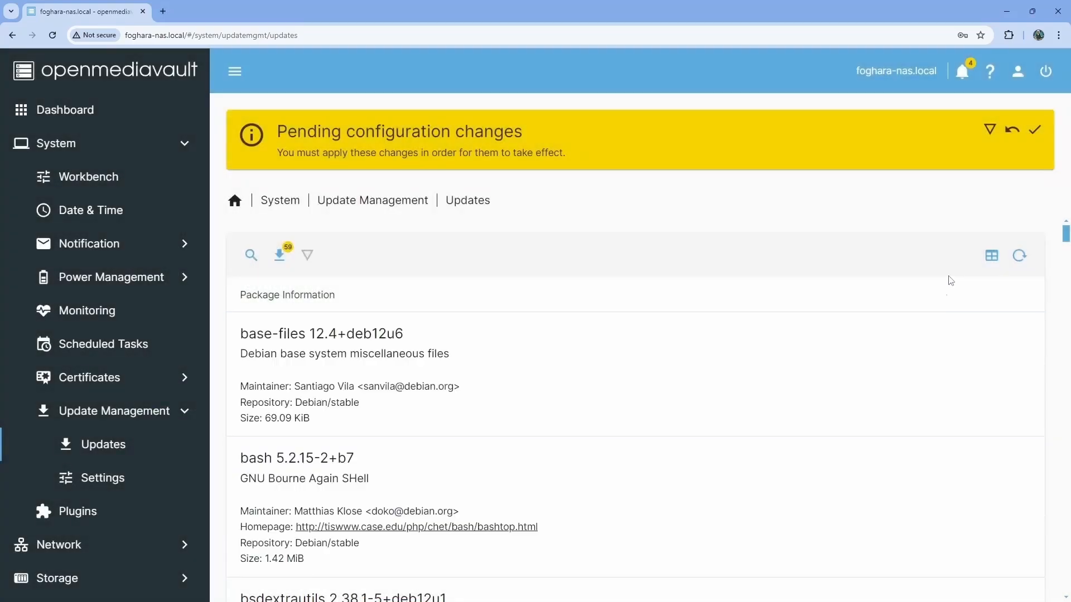
left_click(1037, 133)
left_click(639, 361)
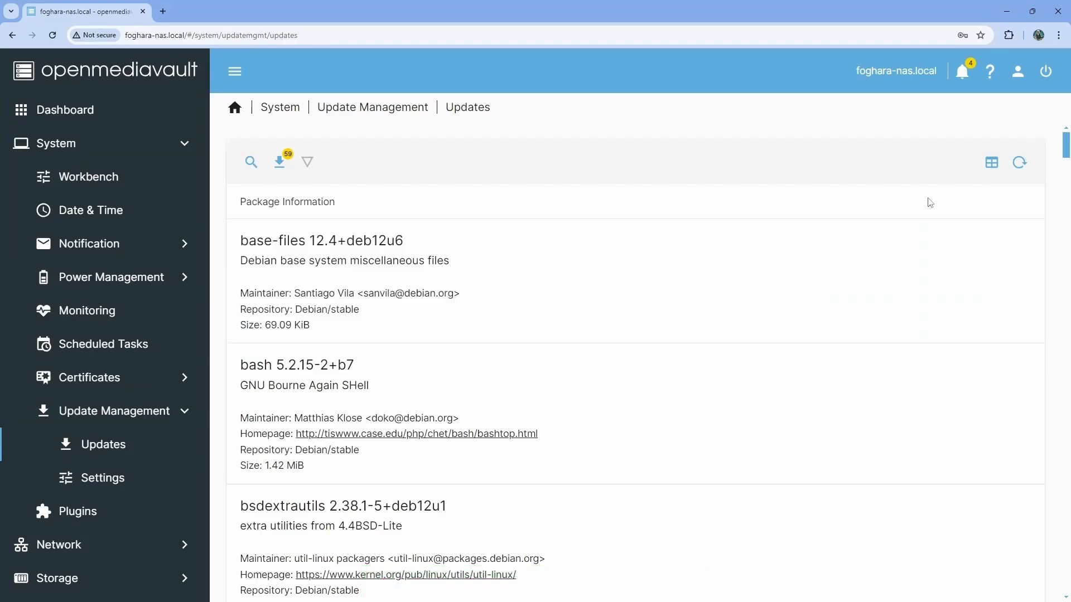
Reboot the NAS from the Power menu, confirming the reboot warning.
left_click(1045, 72)
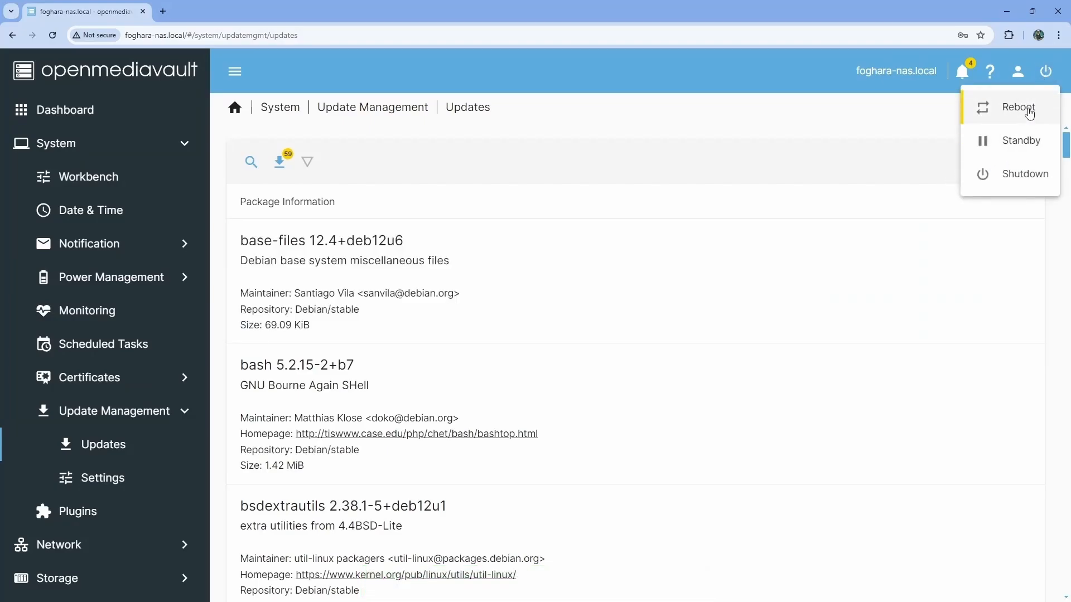
left_click(998, 108)
left_click(447, 361)
left_click(611, 362)
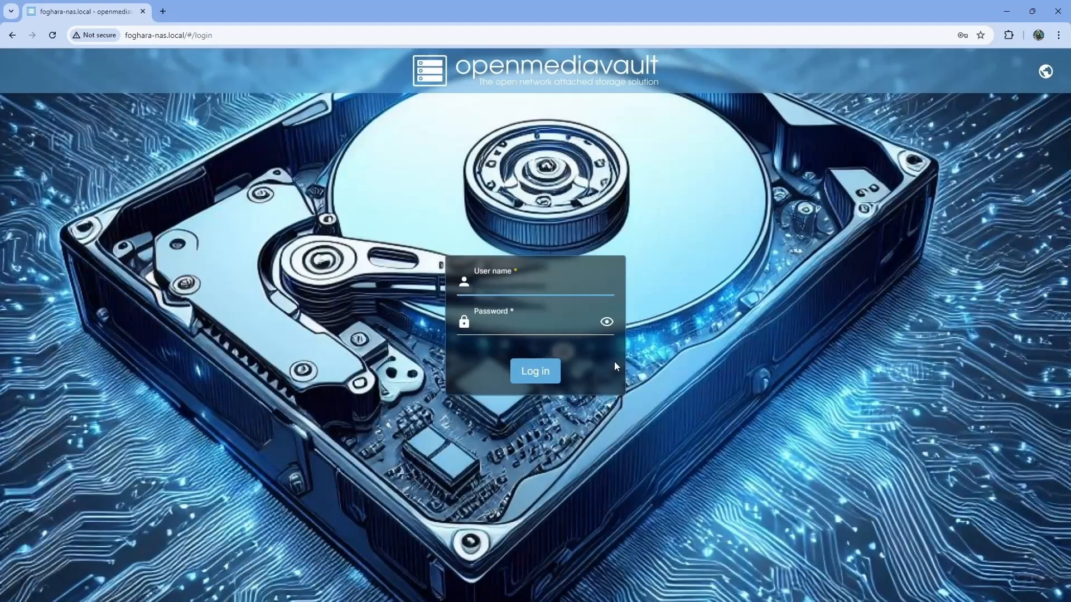
Log back in as admin, correcting the mistyped password after the first attempt fails.
type("admin")
key("Tab")
type("o*****")
key("Return")
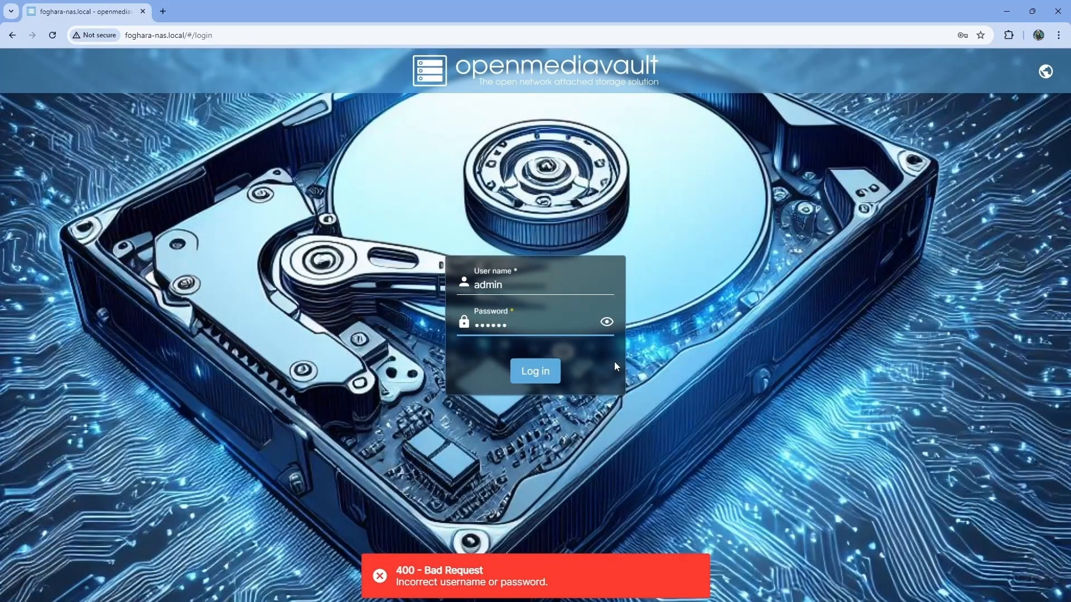
key("BackSpace")
key("BackSpace")
key("BackSpace")
key("BackSpace")
key("BackSpace")
key("BackSpace")
type("***")
key("Return")
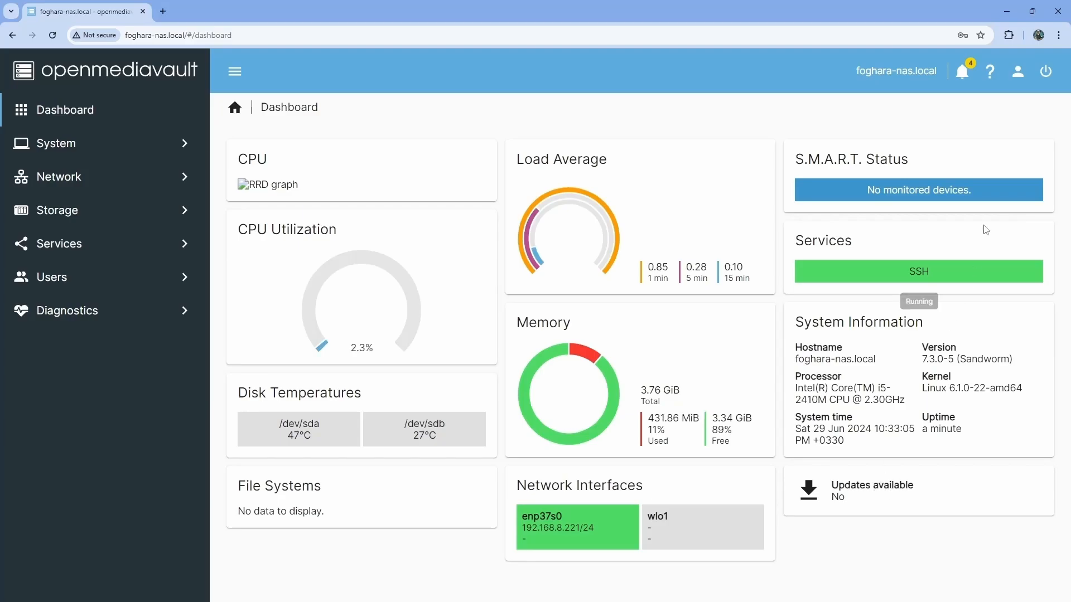
Delete all notifications from the bell panel, close it, and select the 431.65 used-memory figure.
left_click(964, 72)
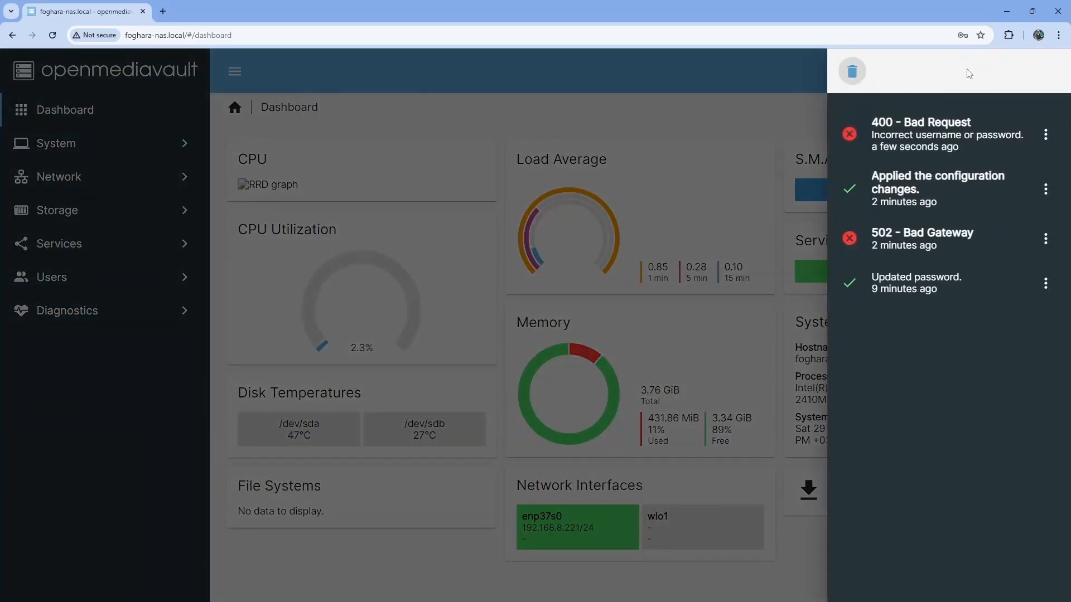
left_click(852, 72)
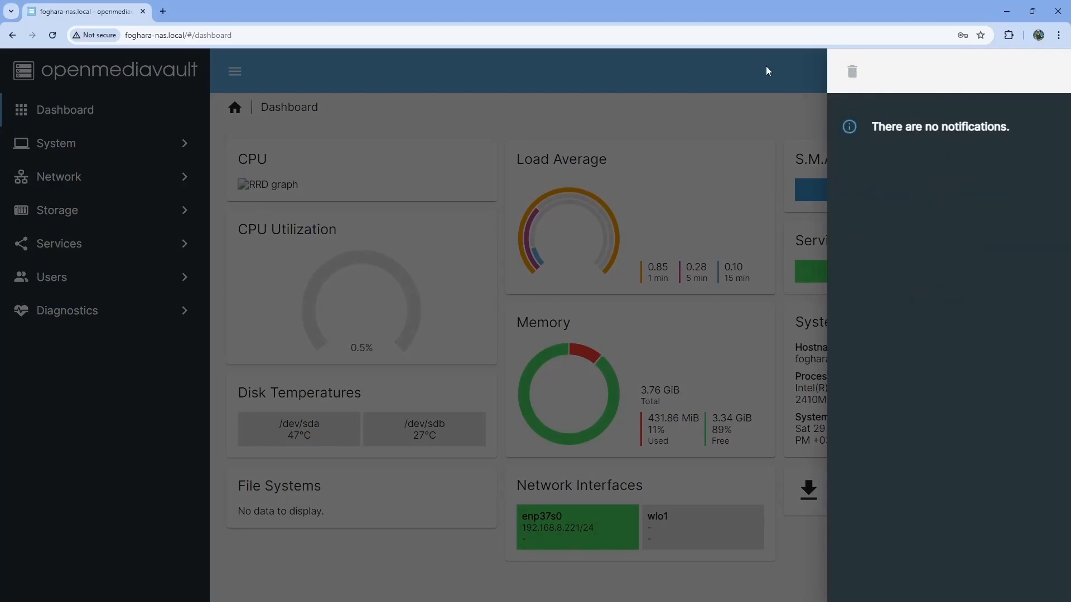
left_click(766, 71)
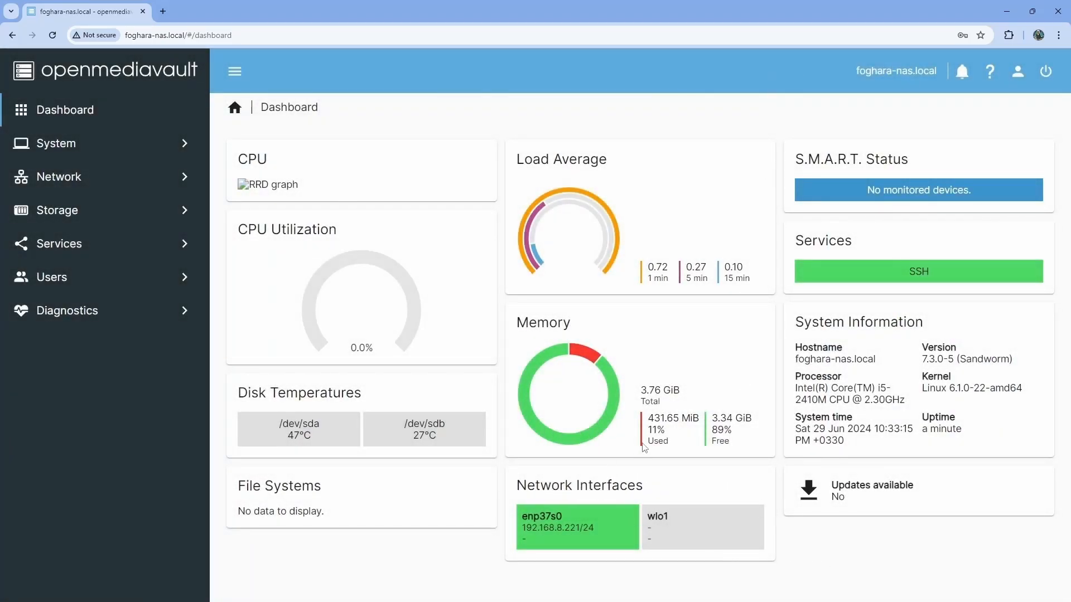
double_click(658, 420)
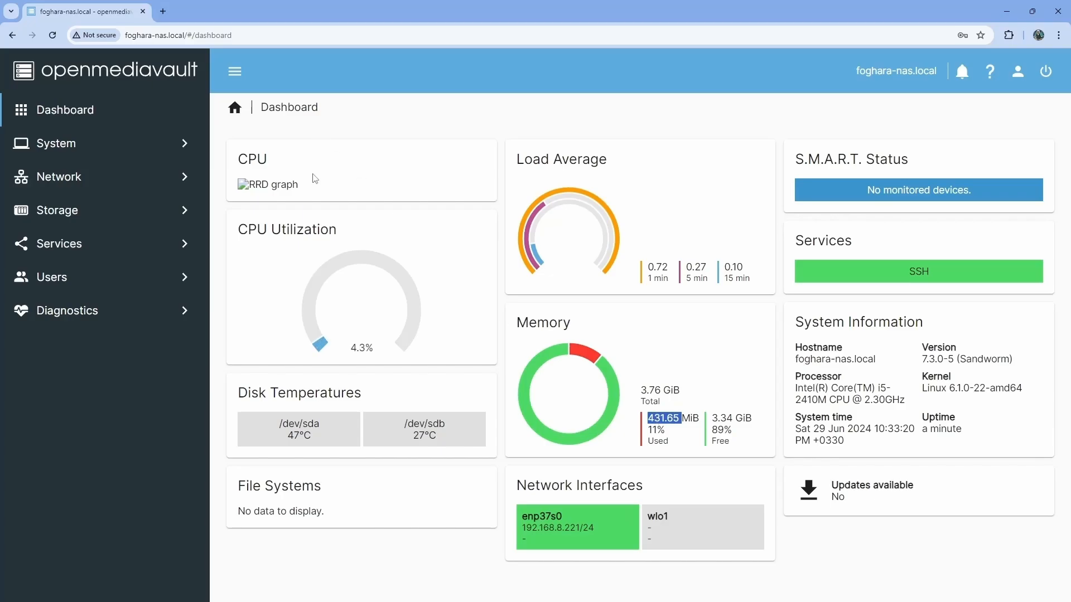
Reload the openmediavault Dashboard page so it shows the CPU usage-by-hour graph.
left_click(53, 36)
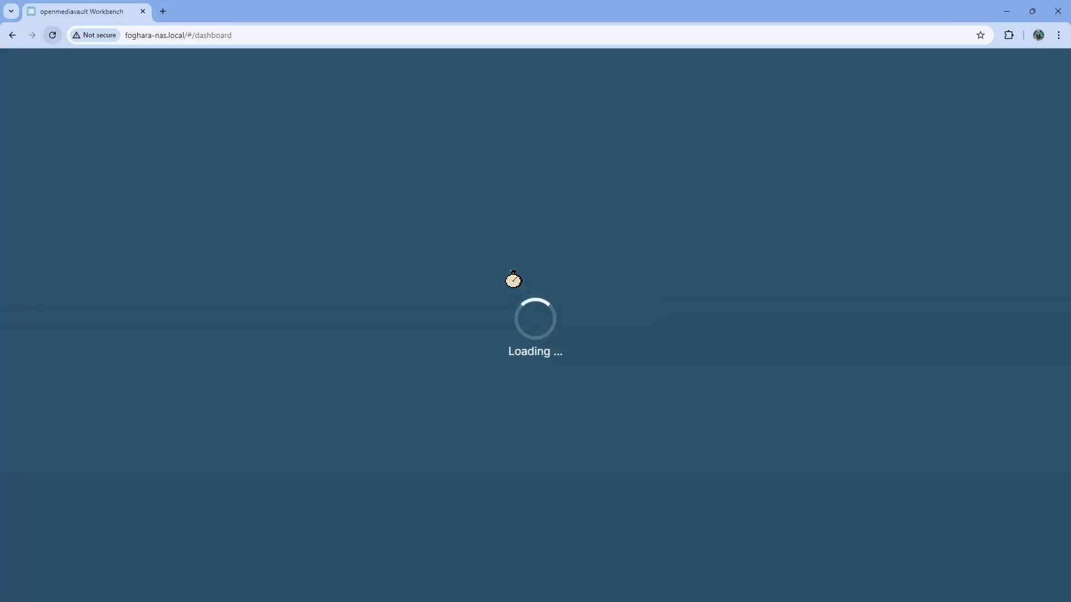